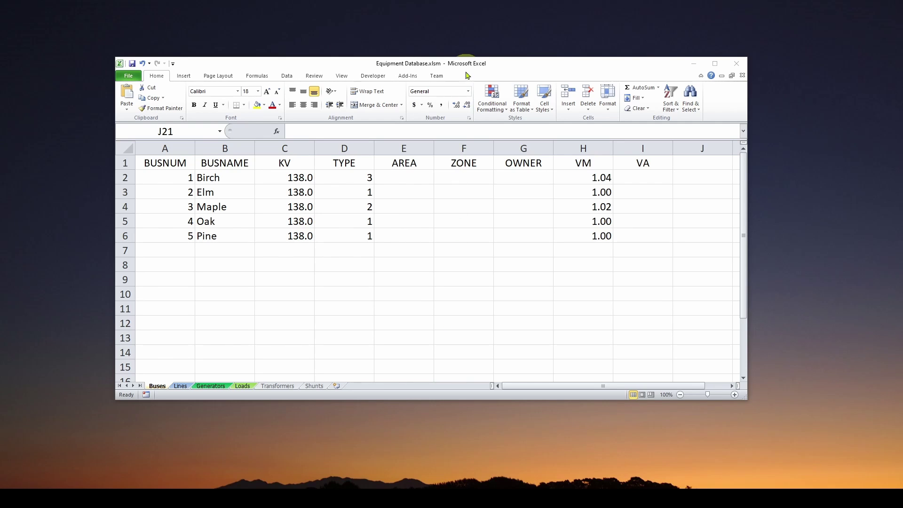
mouse_move(460, 66)
left_mouse_down()
mouse_move(449, 83)
mouse_move(463, 14)
mouse_move(449, 65)
mouse_move(472, 65)
left_mouse_up()
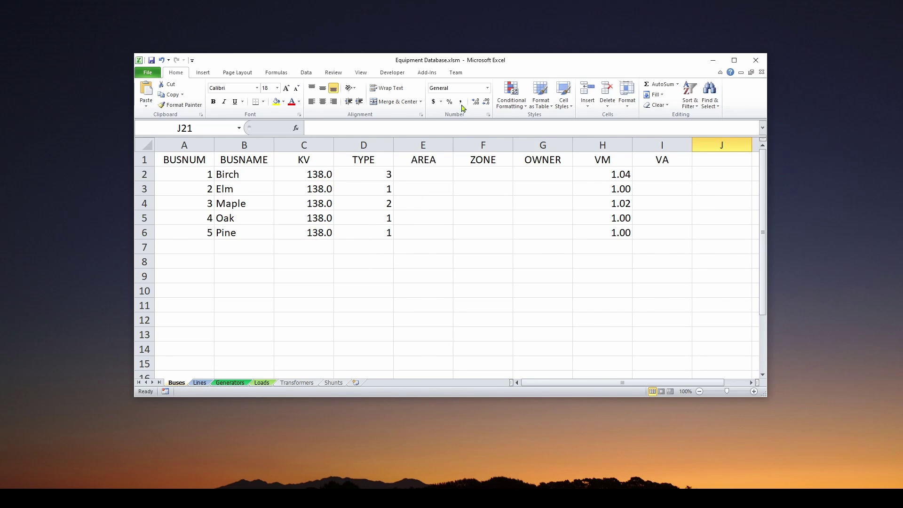
left_click_drag(469, 62, 455, 59)
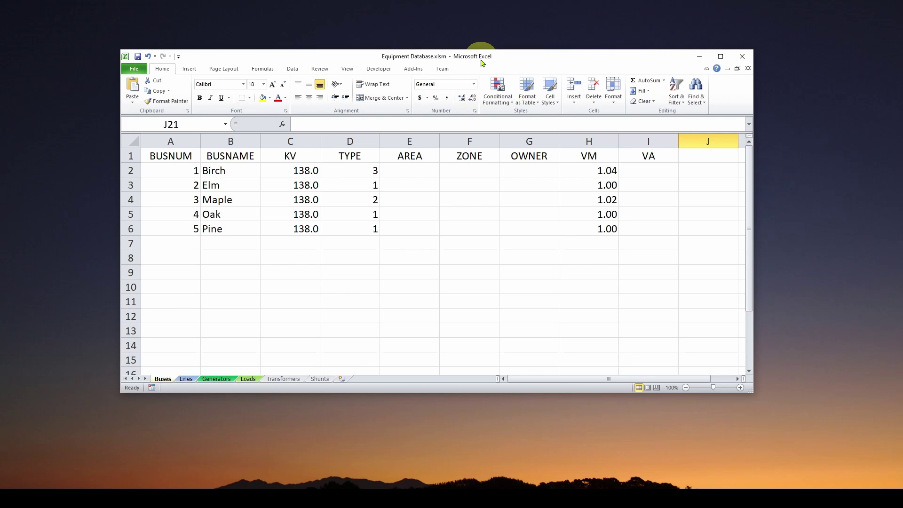
mouse_move(481, 62)
left_mouse_down()
mouse_move(497, 63)
mouse_move(488, 62)
left_mouse_up()
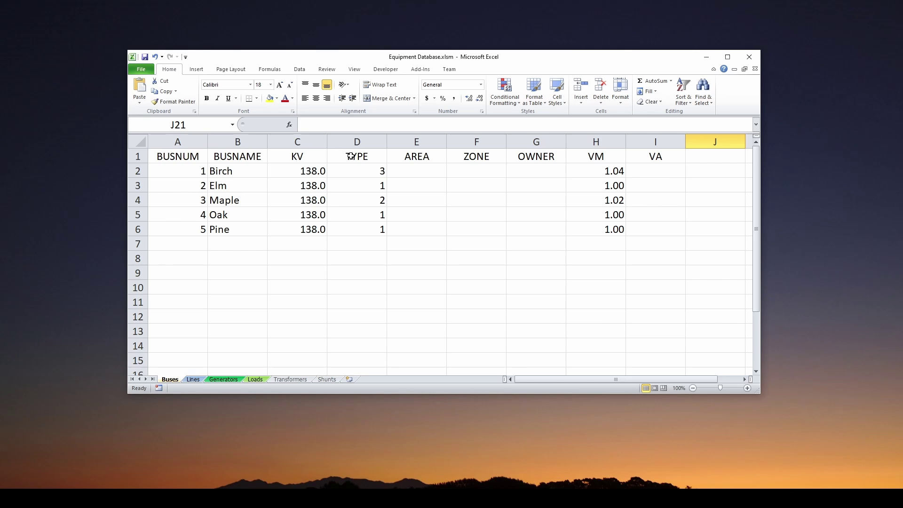
mouse_move(464, 60)
left_mouse_down()
mouse_move(460, 47)
mouse_move(468, 50)
left_mouse_up()
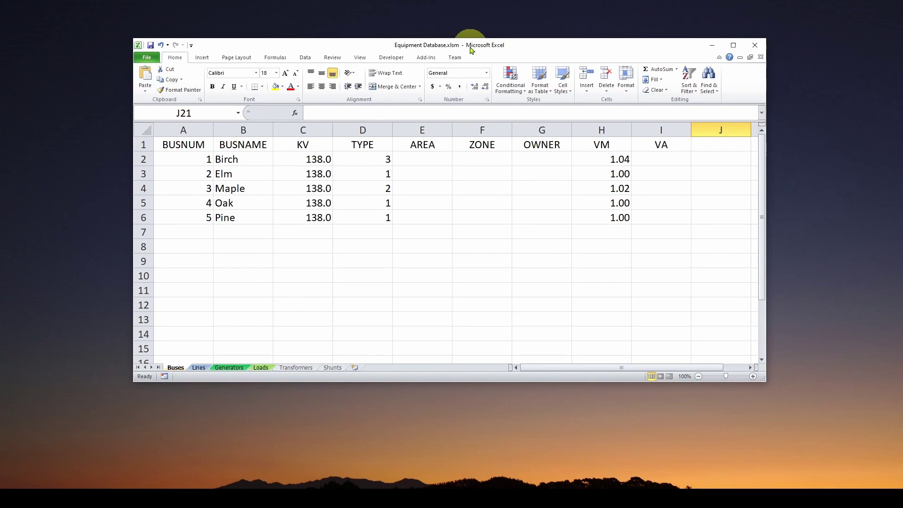
left_click_drag(472, 50, 468, 53)
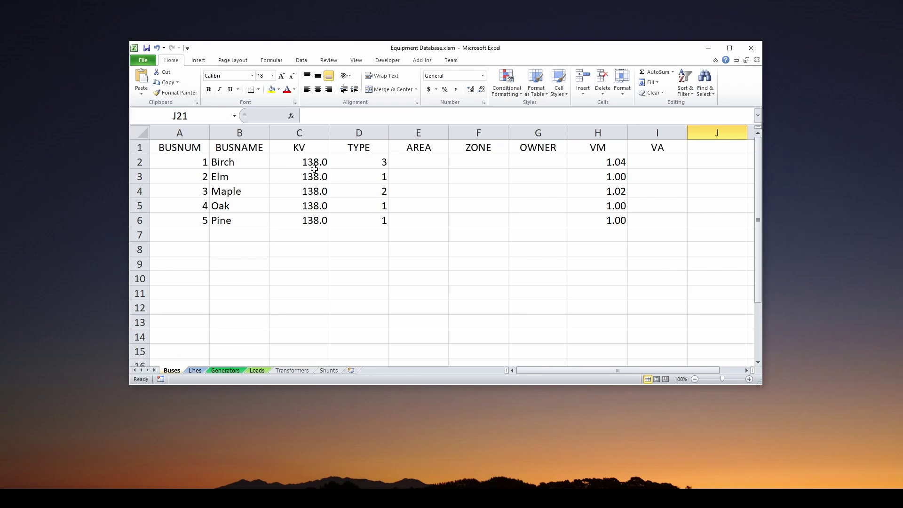
Review the column layout and data on the Lines, Generators, Loads and Buses sheets of the equipment workbook
left_click(195, 371)
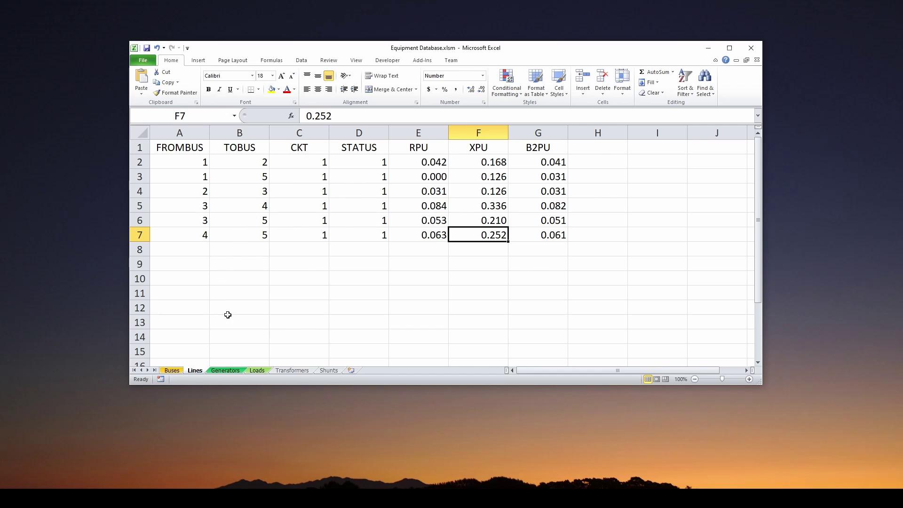
left_click(224, 370)
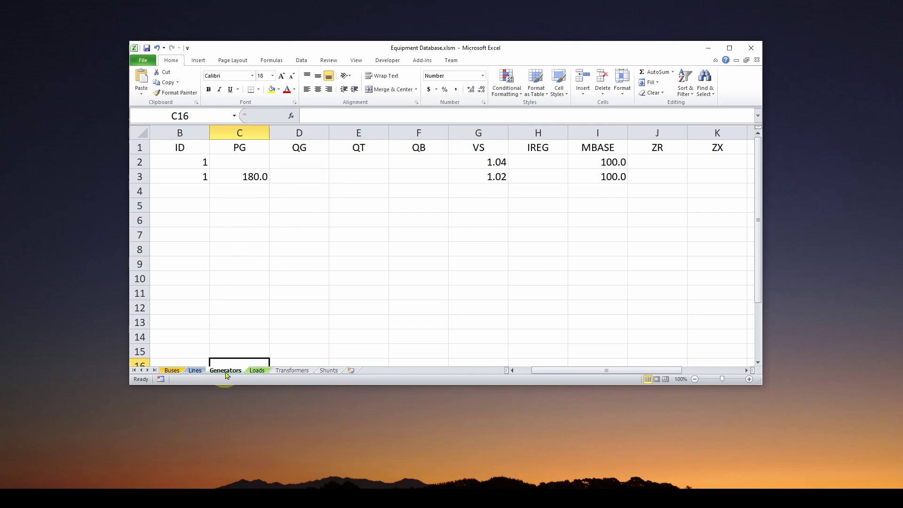
left_click(257, 371)
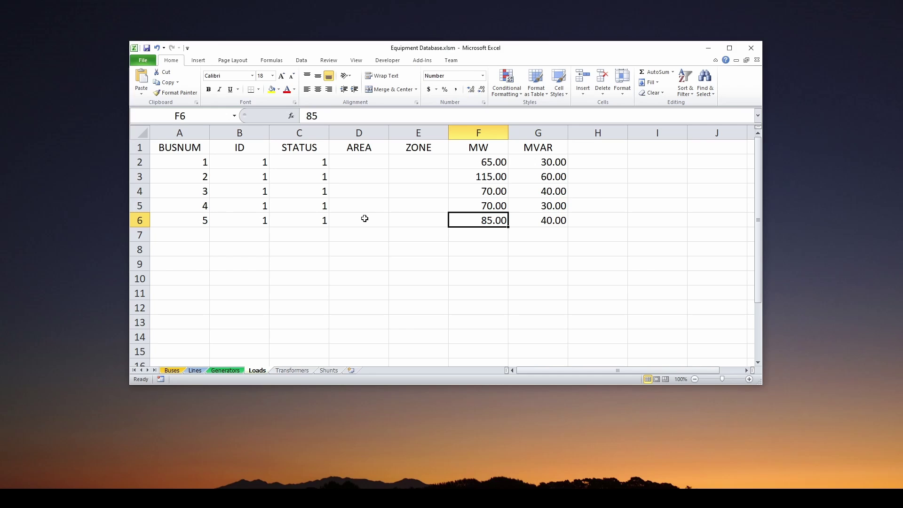
left_click(172, 371)
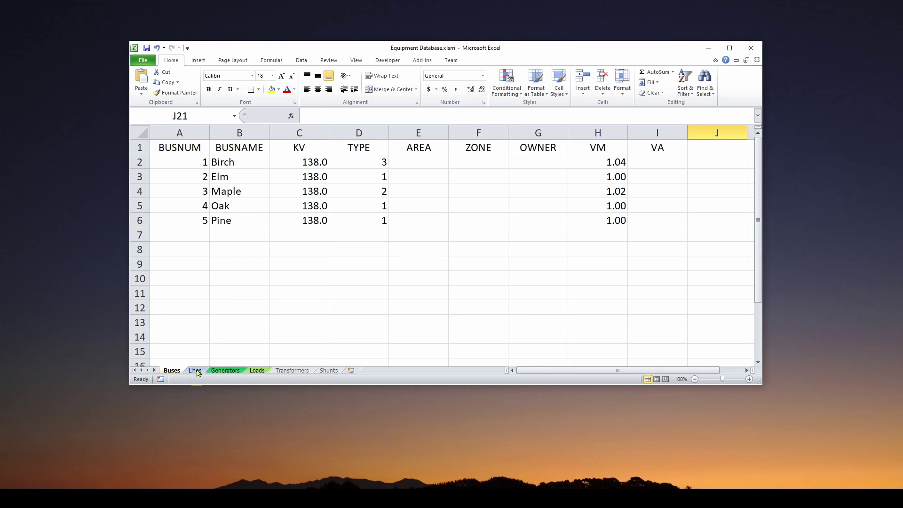
left_click(196, 371)
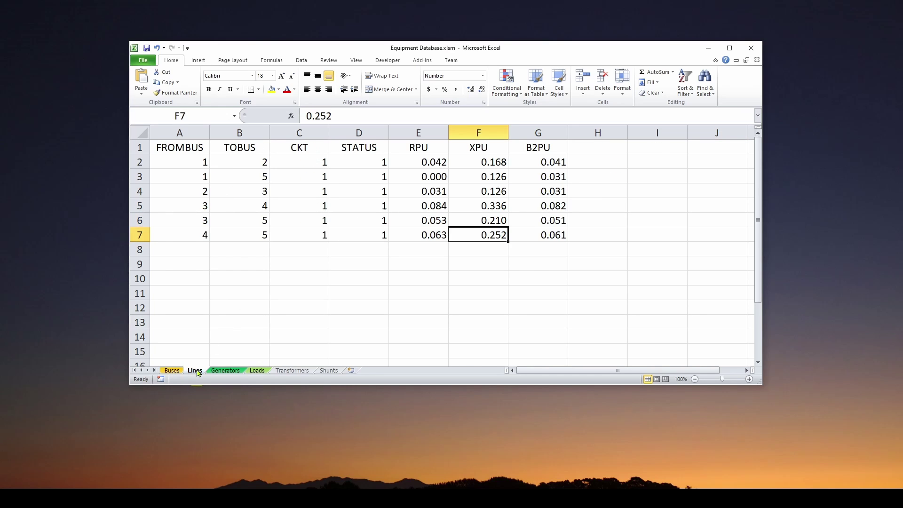
left_click(226, 371)
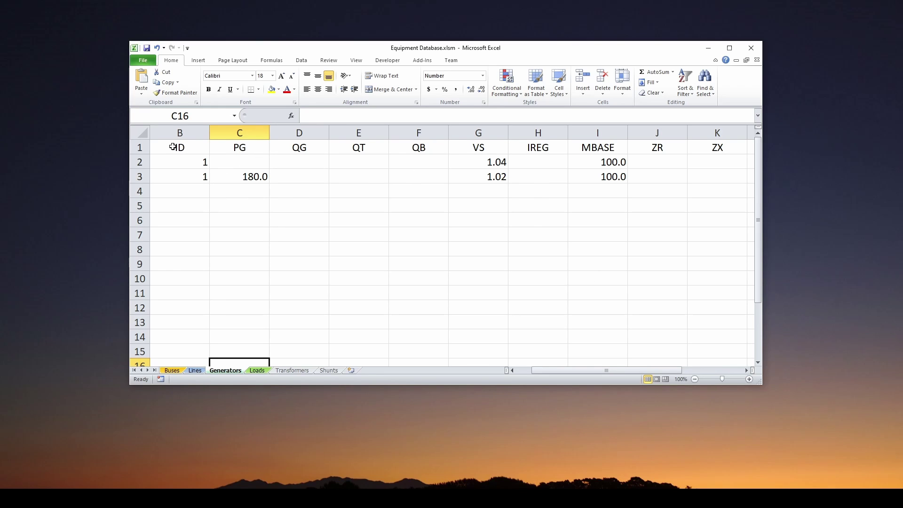
left_click(230, 147)
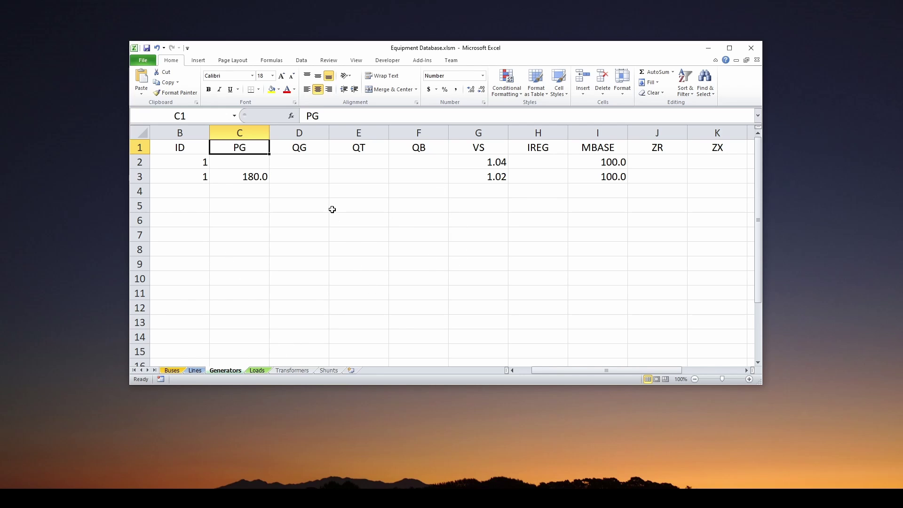
left_click_drag(441, 48, 445, 68)
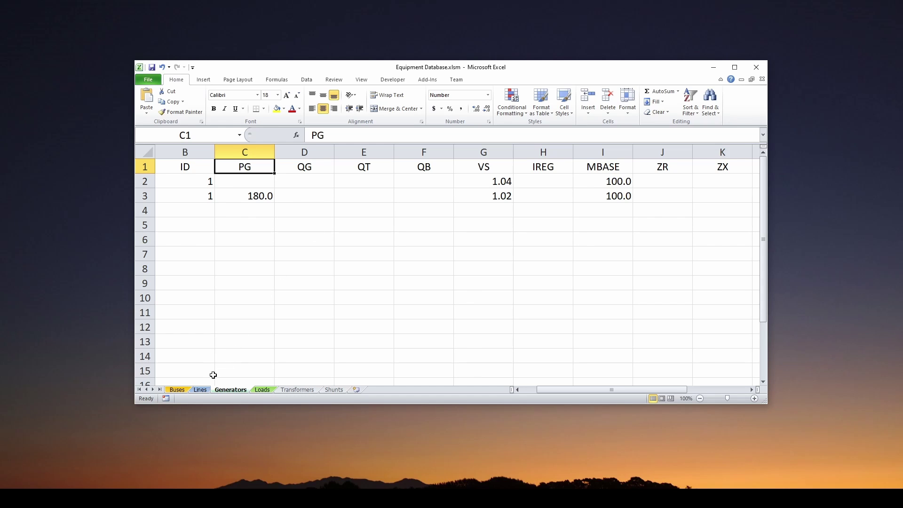
left_click(176, 390)
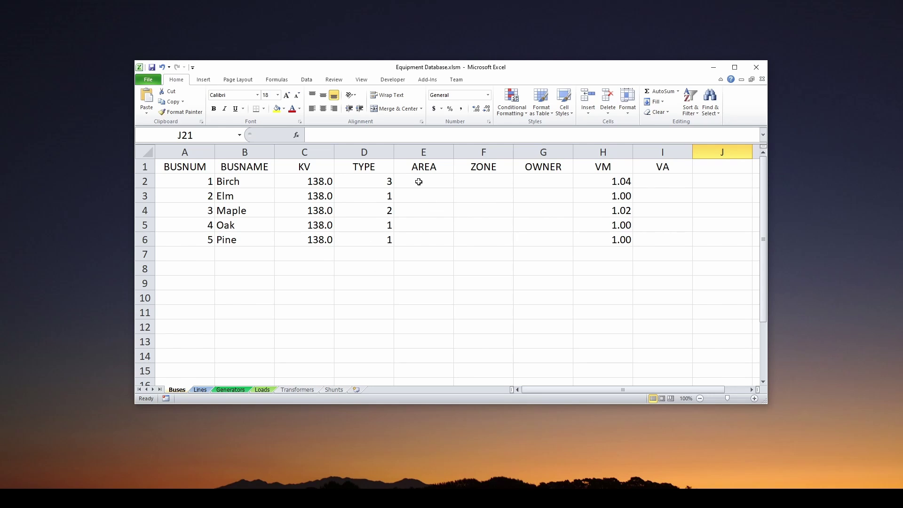
Bring up DB Browser for SQLite and arrange it with the Excel window to compare BusesTable with the Buses sheet
left_click(463, 68)
left_click_drag(463, 68, 430, 62)
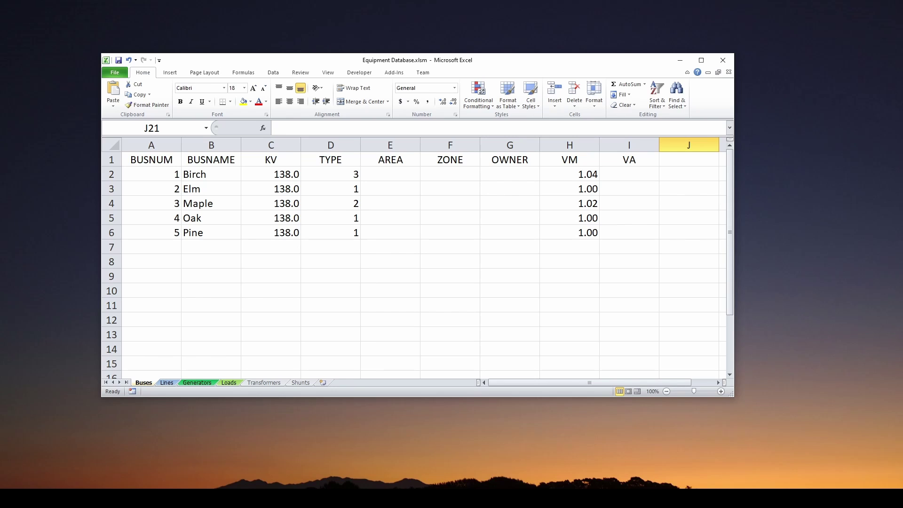
left_click_drag(902, 49, 374, 54)
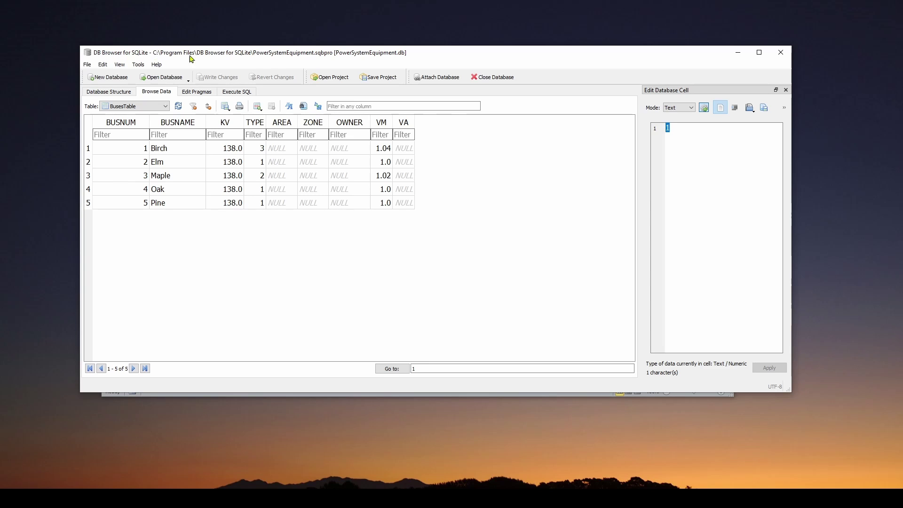
left_click_drag(241, 56, 248, 257)
left_click_drag(327, 60, 267, 28)
left_click(692, 269)
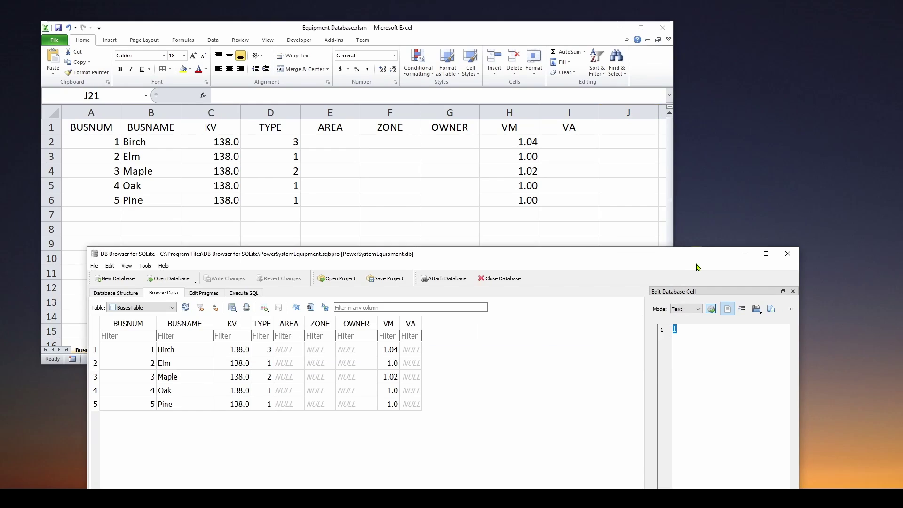
left_click_drag(651, 256, 640, 174)
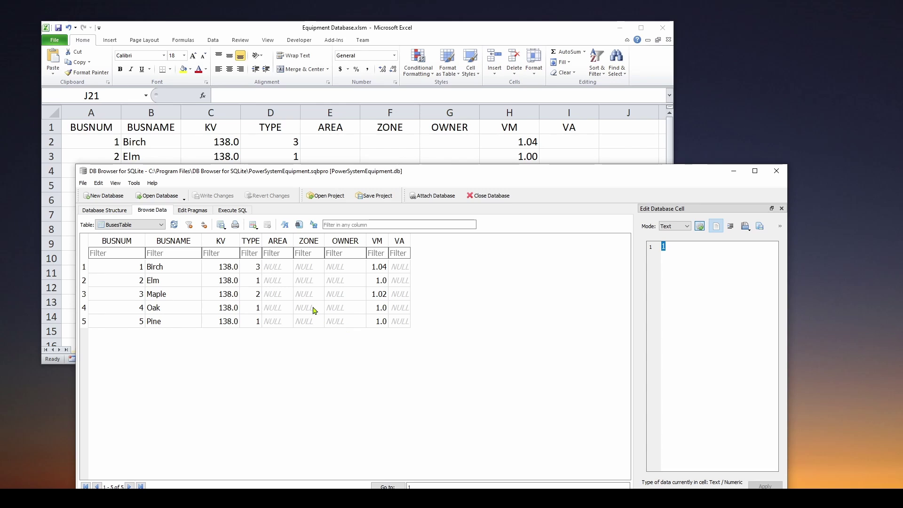
left_click_drag(468, 177, 453, 252)
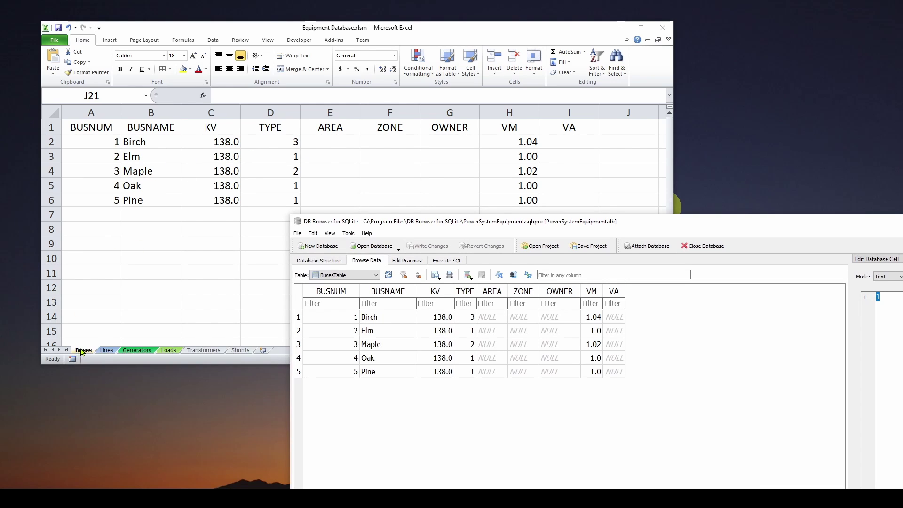
left_click_drag(375, 230, 233, 97)
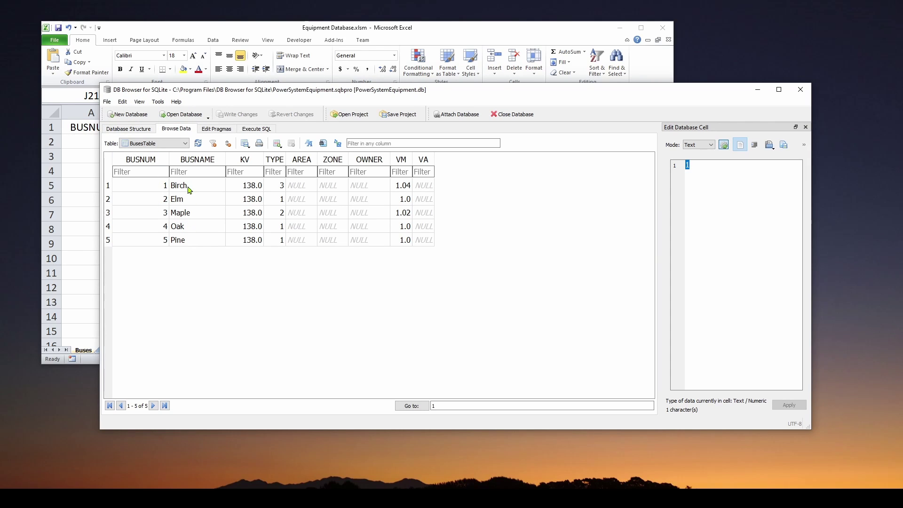
left_click_drag(245, 95, 302, 198)
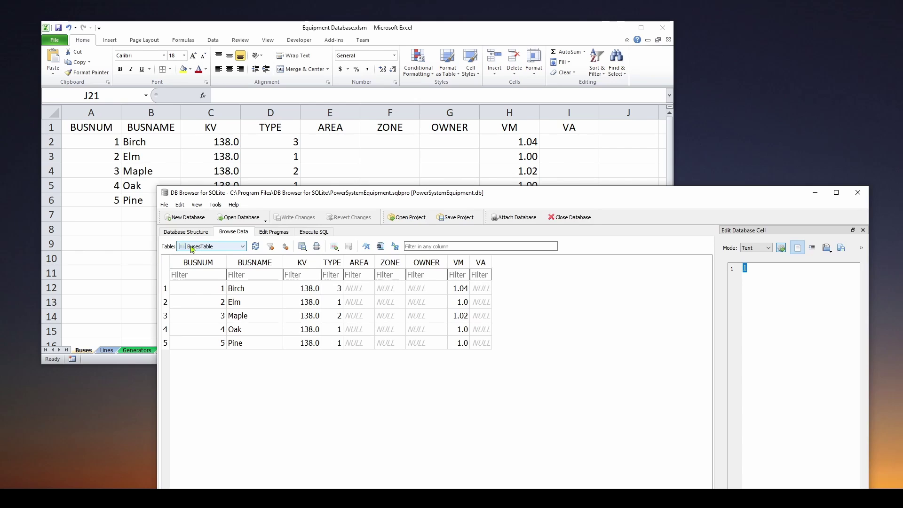
Browse the records of GeneratorsTable and LinesTable in the PowerSystemEquipment database
left_click(242, 248)
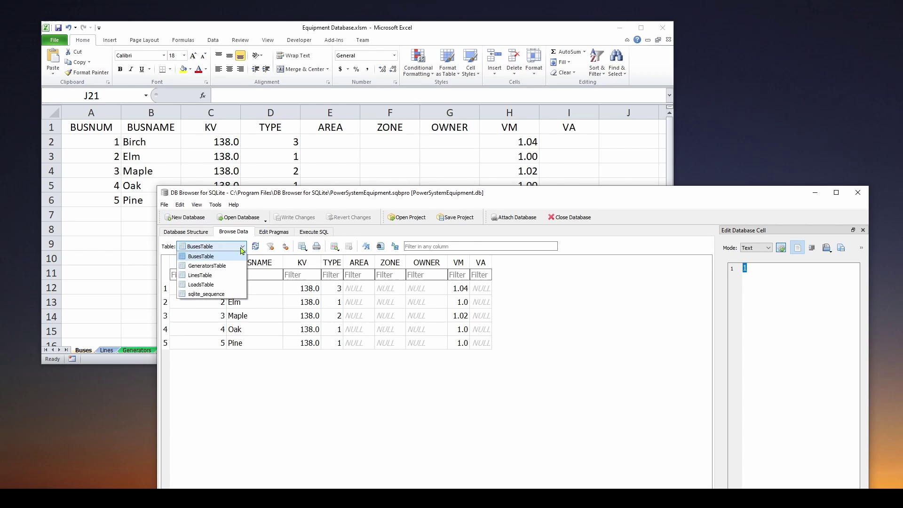
left_click(219, 266)
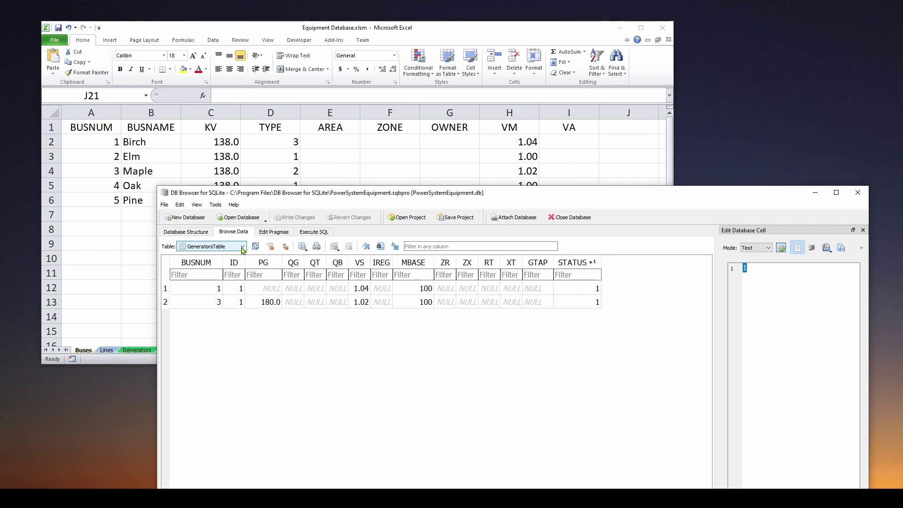
left_click(241, 248)
left_click(219, 276)
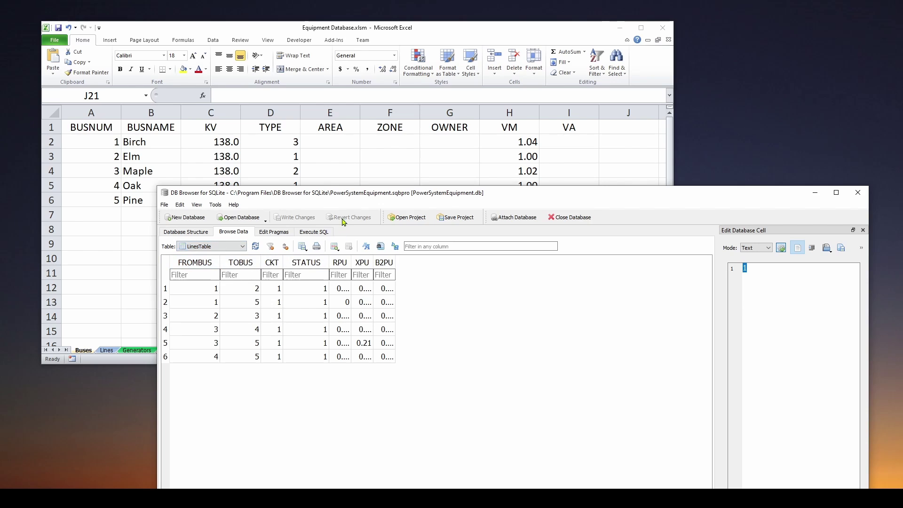
left_click_drag(342, 199, 276, 89)
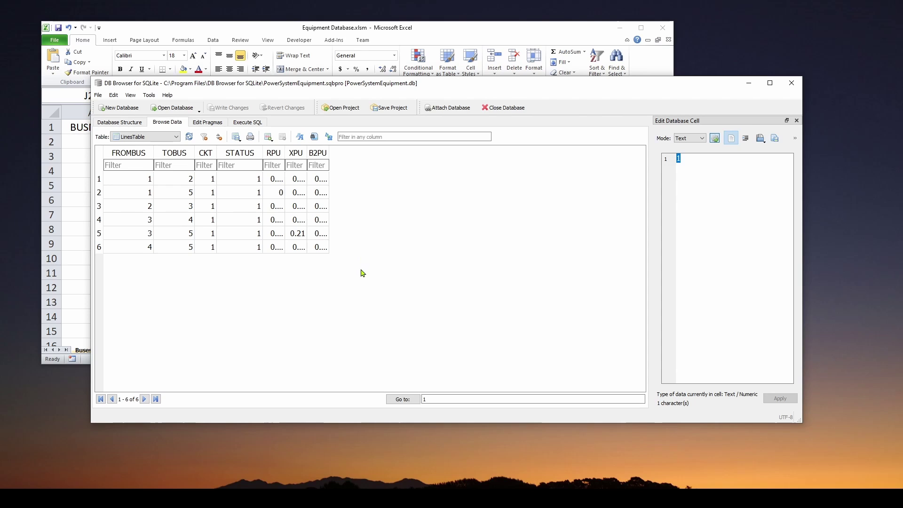
left_click_drag(354, 87, 372, 136)
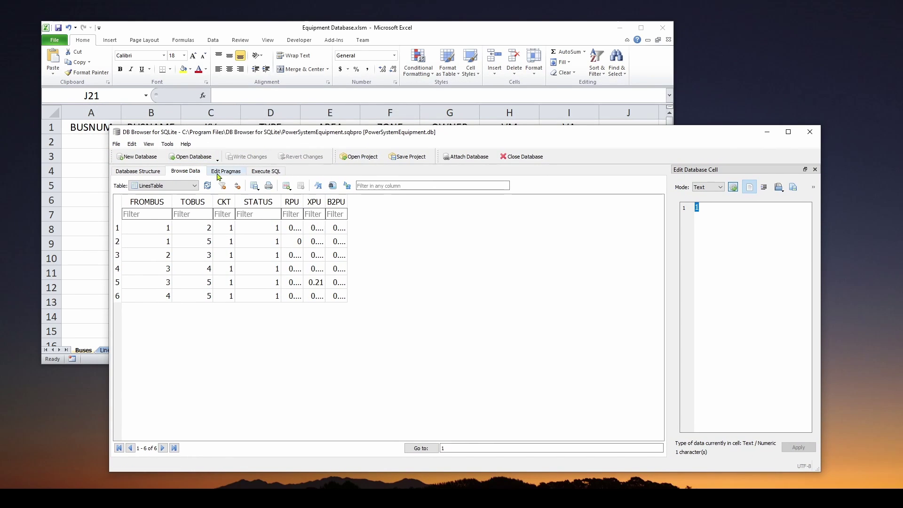
Change the GeneratorsTable SQL query's condition to BUSNUM = 3 and execute it
left_click(259, 172)
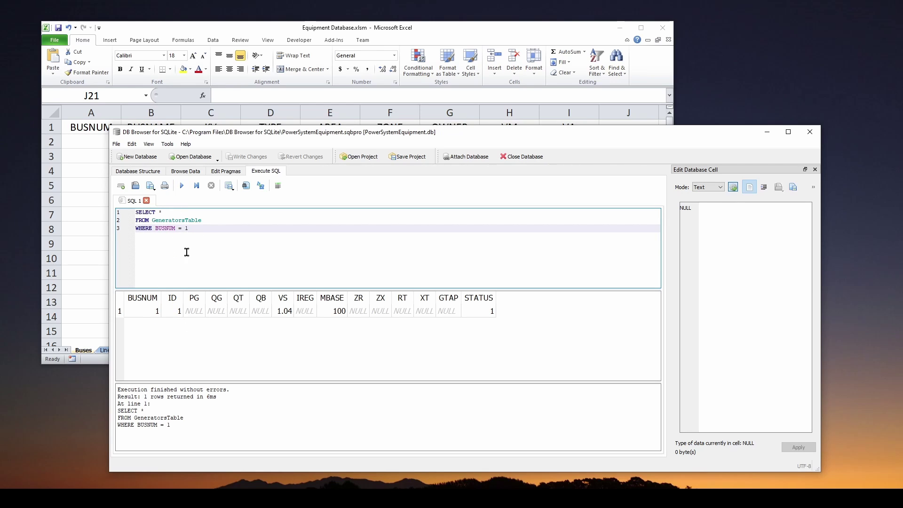
key("BackSpace")
type("3")
key("ctrl+Return")
left_click_drag(433, 138, 397, 93)
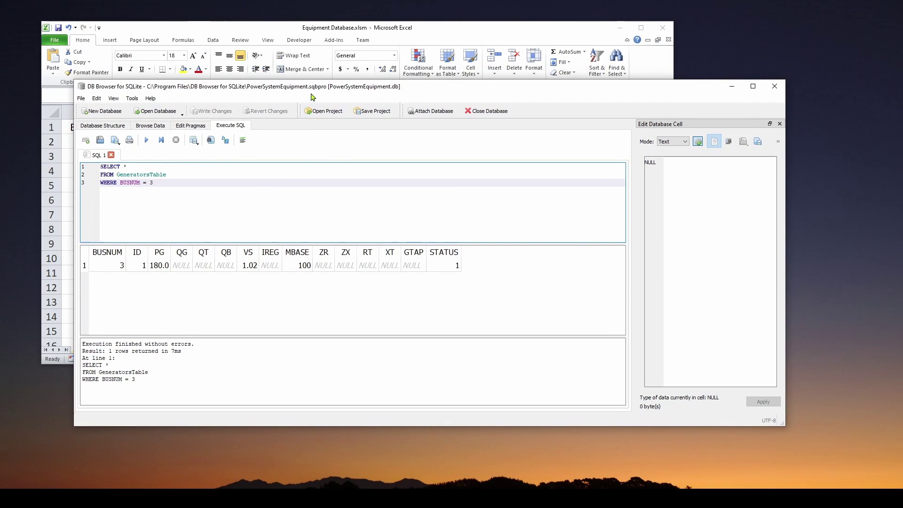
left_click_drag(297, 86, 305, 101)
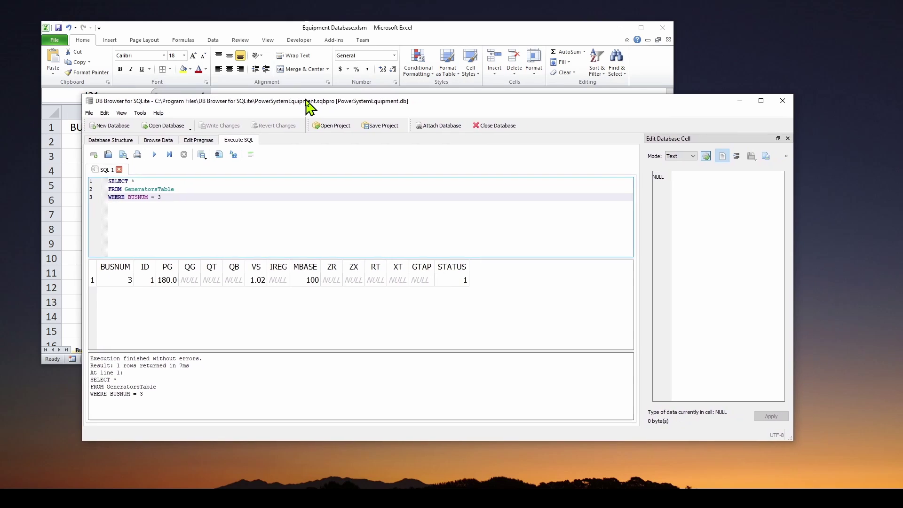
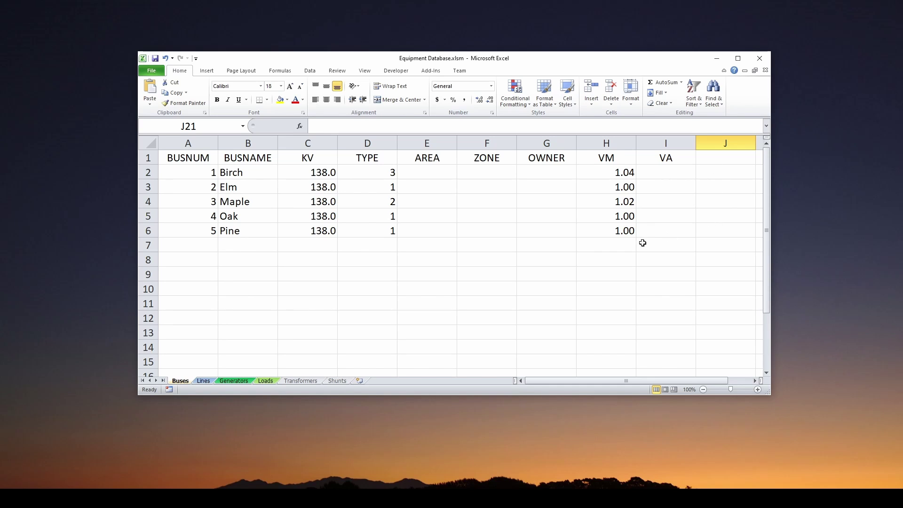
Save the Buses sheet as the comma-delimited CSV file Equipment Database.csv in the PowerSystemEquipment folder, keeping the CSV format
left_click(176, 389)
left_click(178, 384)
left_click(152, 71)
left_click(155, 99)
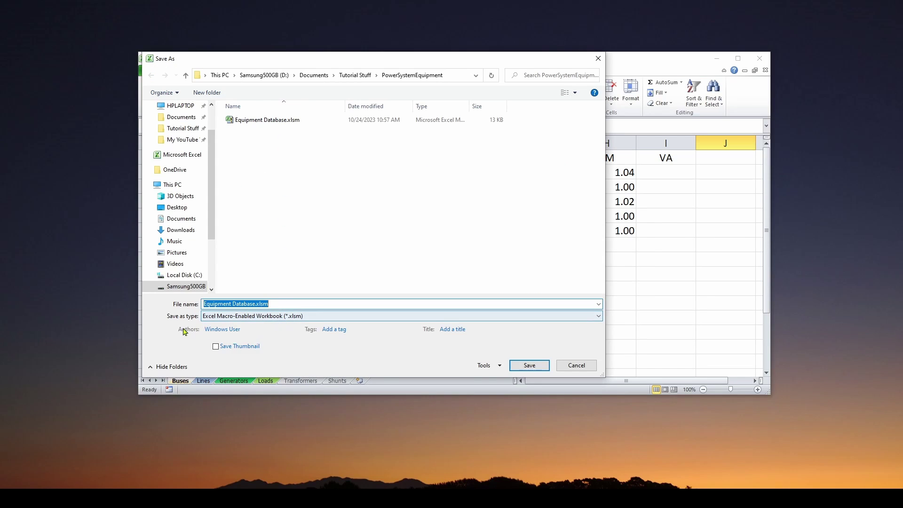
left_click(245, 319)
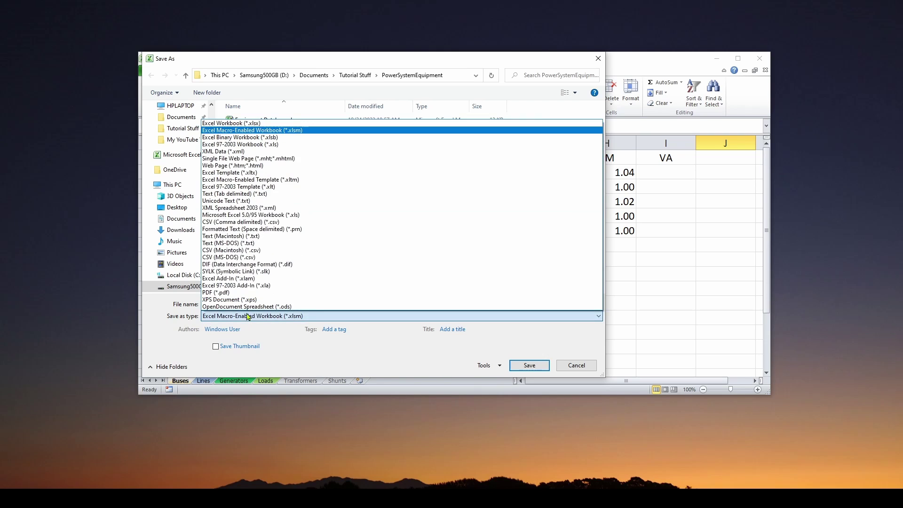
left_click(247, 223)
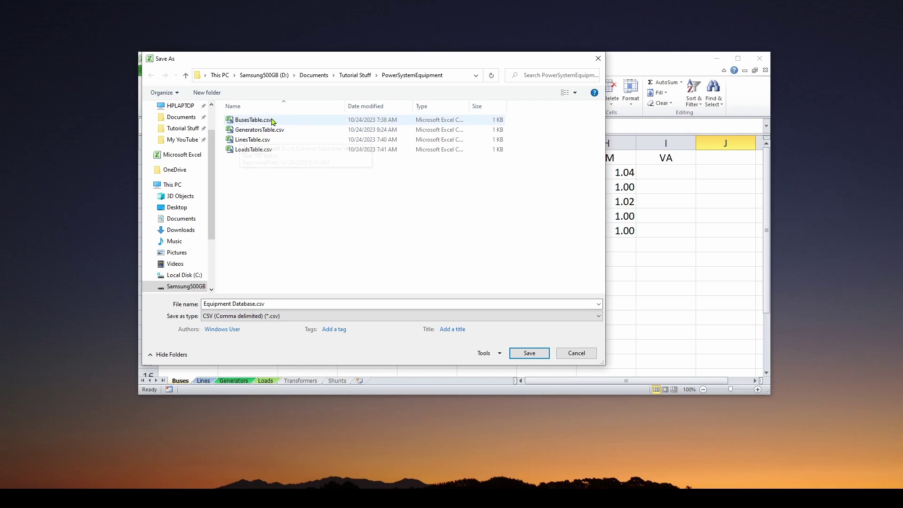
left_click(530, 355)
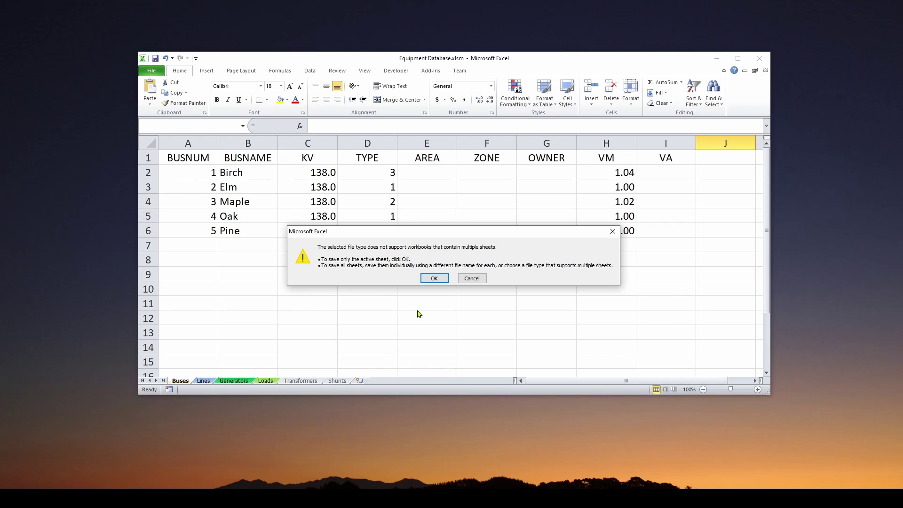
left_click(435, 282)
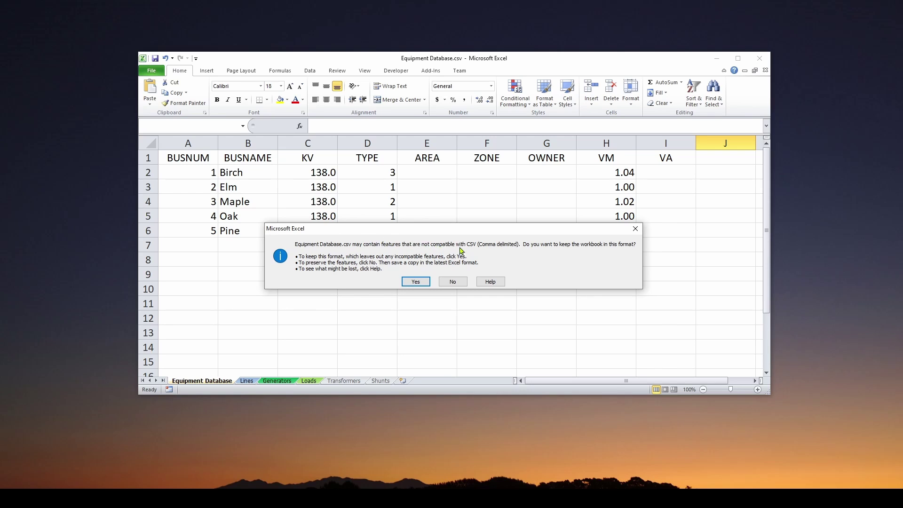
left_click(416, 282)
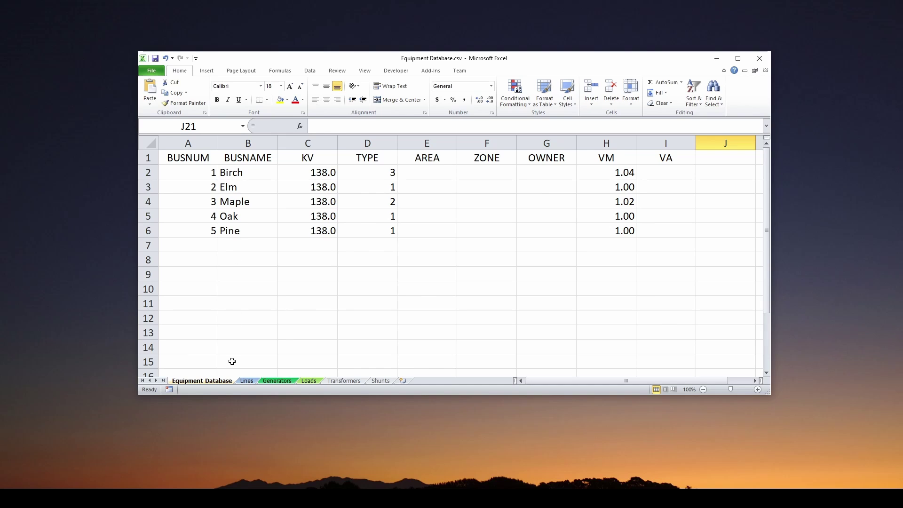
left_click(220, 385)
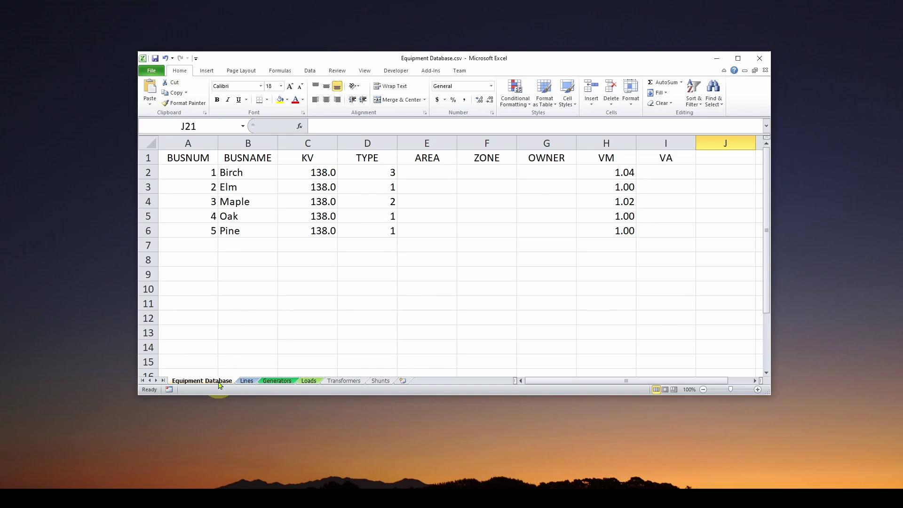
left_click(245, 383)
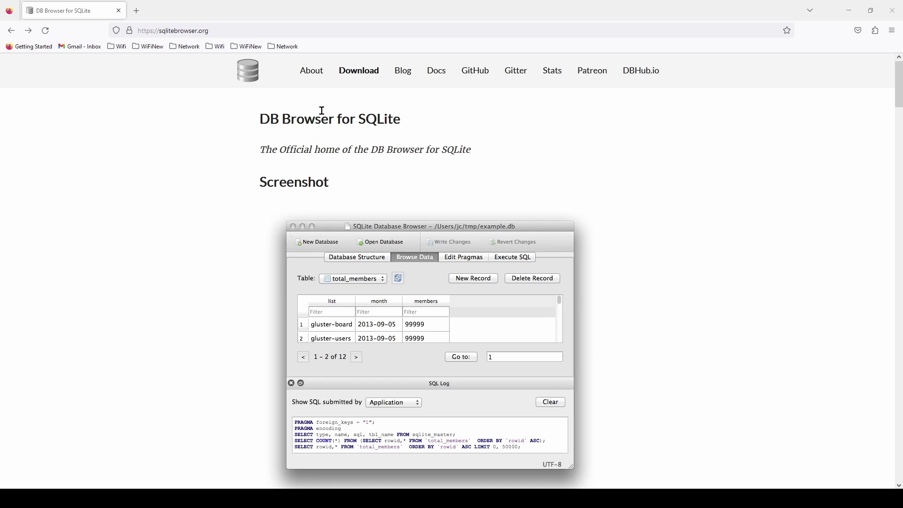
Open the Downloads page on the DB Browser for SQLite website and examine the installers offered for each operating system
left_click(353, 71)
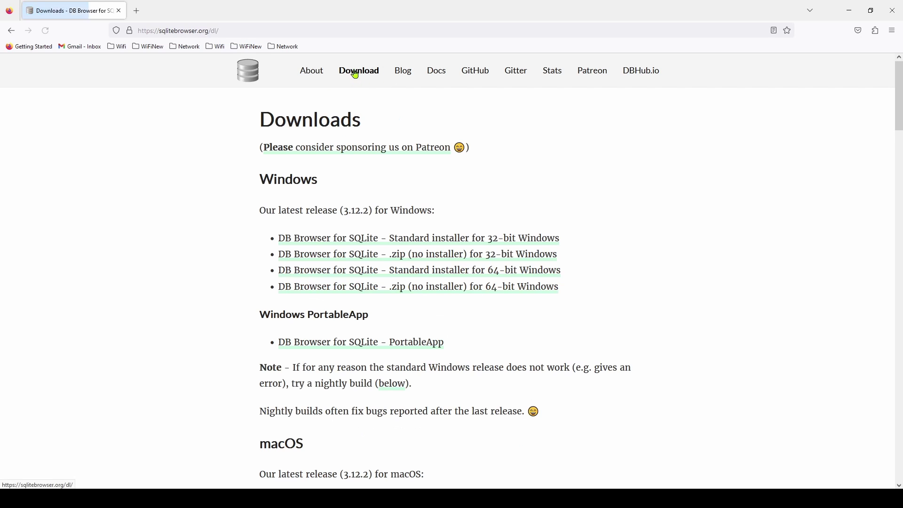
scroll(219, 174, "down", 2)
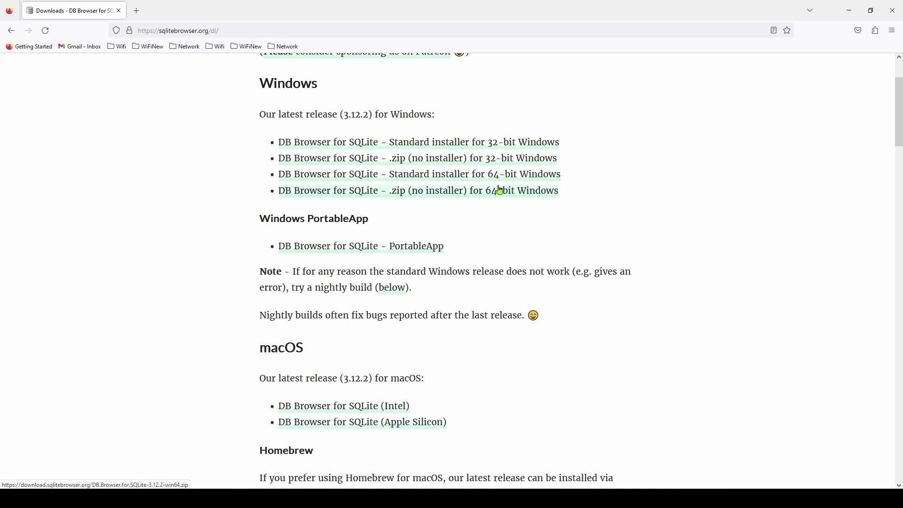
scroll(475, 214, "down", 3)
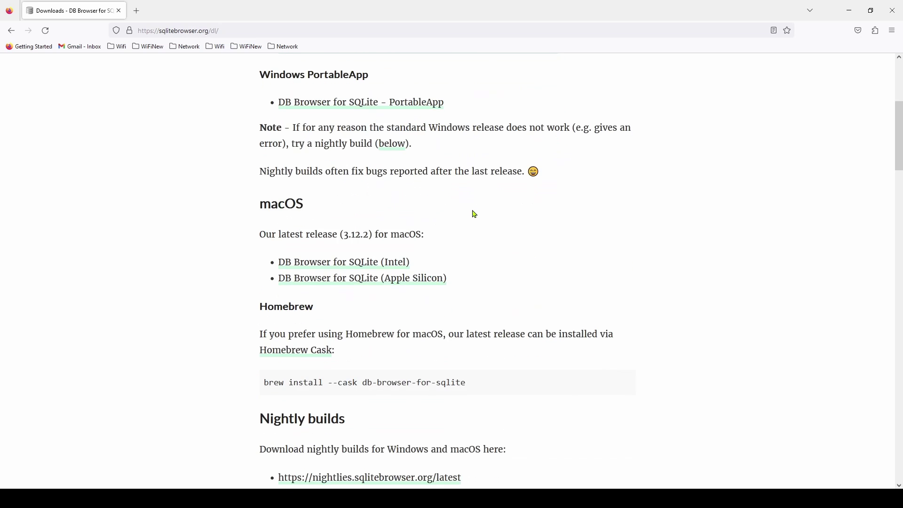
scroll(213, 228, "down", 5)
scroll(220, 212, "down", 10)
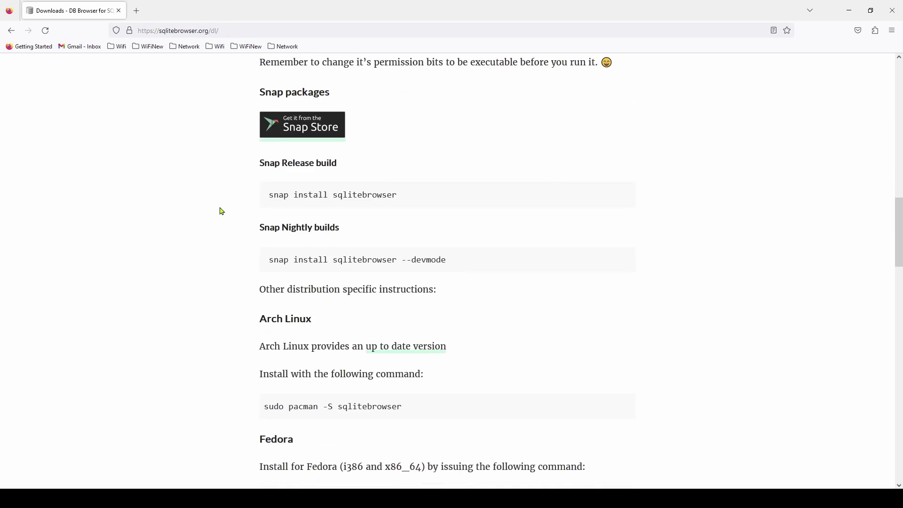
scroll(225, 205, "up", 18)
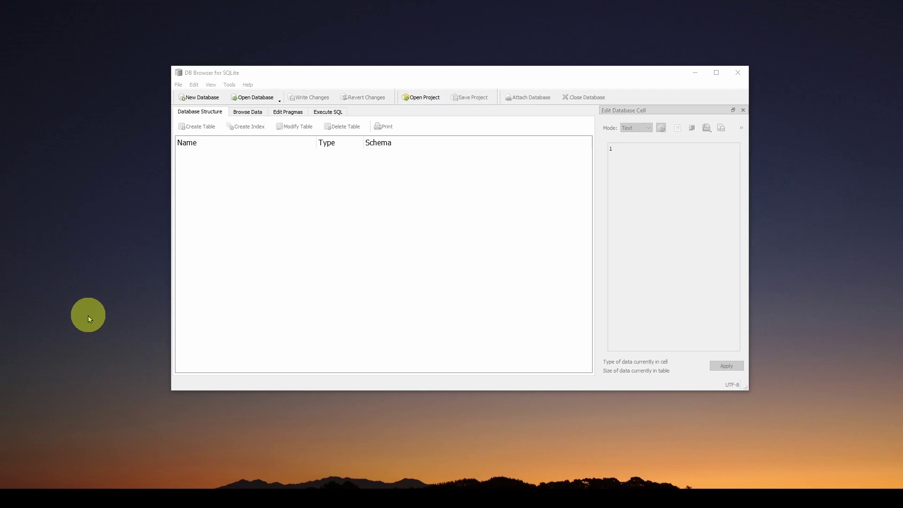
In DB Browser for SQLite, create a new database named EquipmentDatabase and dismiss the table definition without adding a table
mouse_move(268, 73)
left_mouse_down()
mouse_move(296, 69)
mouse_move(282, 67)
left_mouse_up()
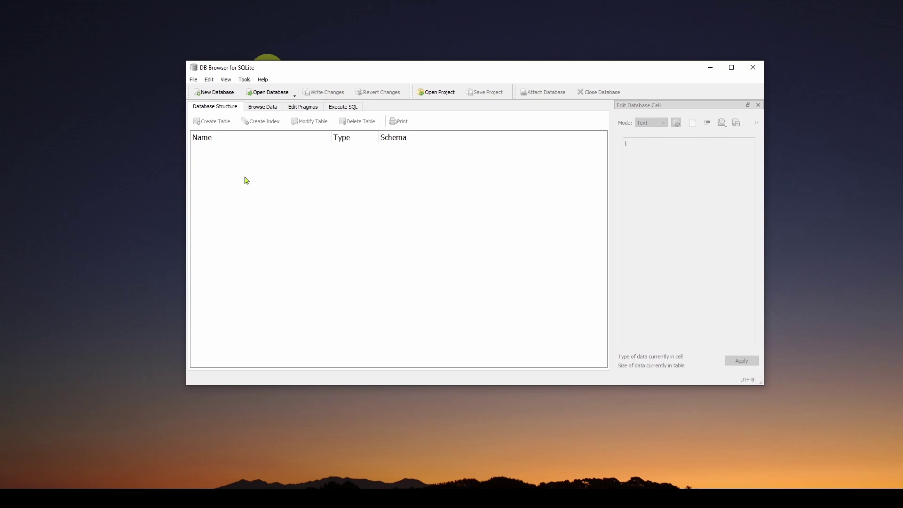
left_click(210, 92)
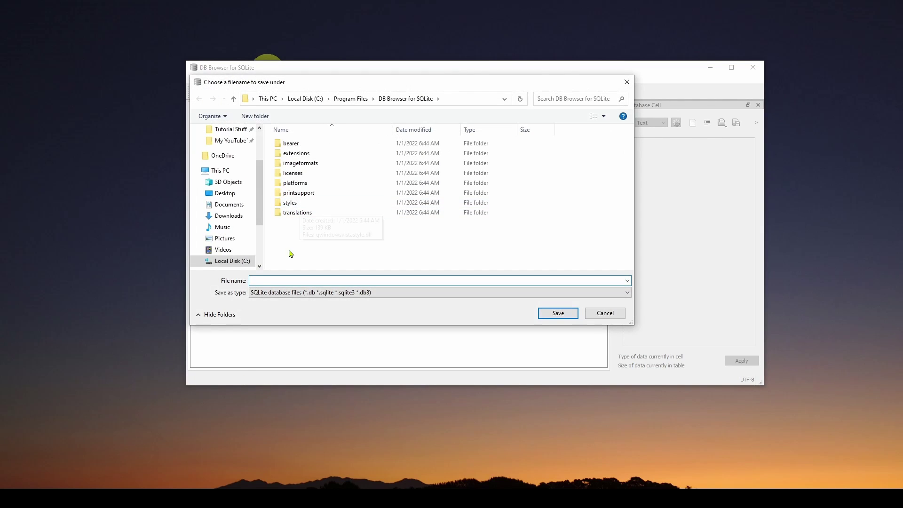
type("Equipmenn")
key("BackSpace")
type("tDatabase")
left_click(557, 317)
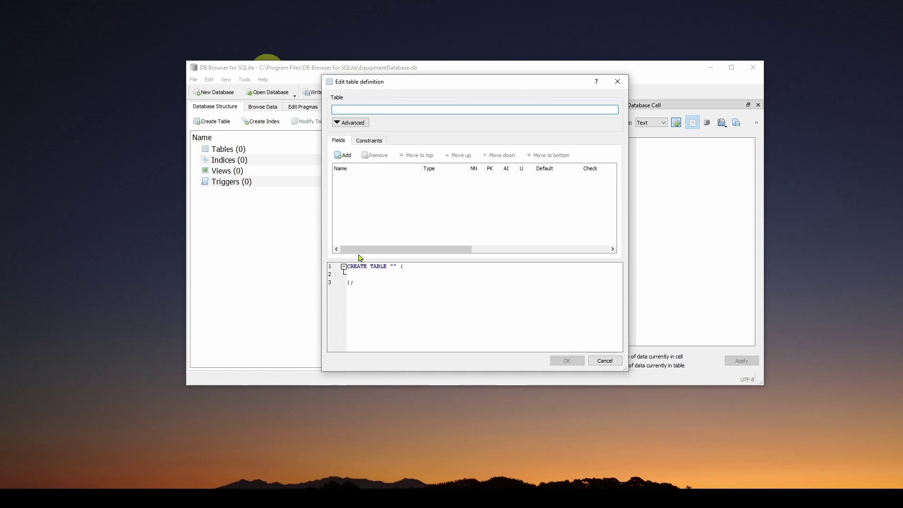
left_click_drag(393, 85, 395, 95)
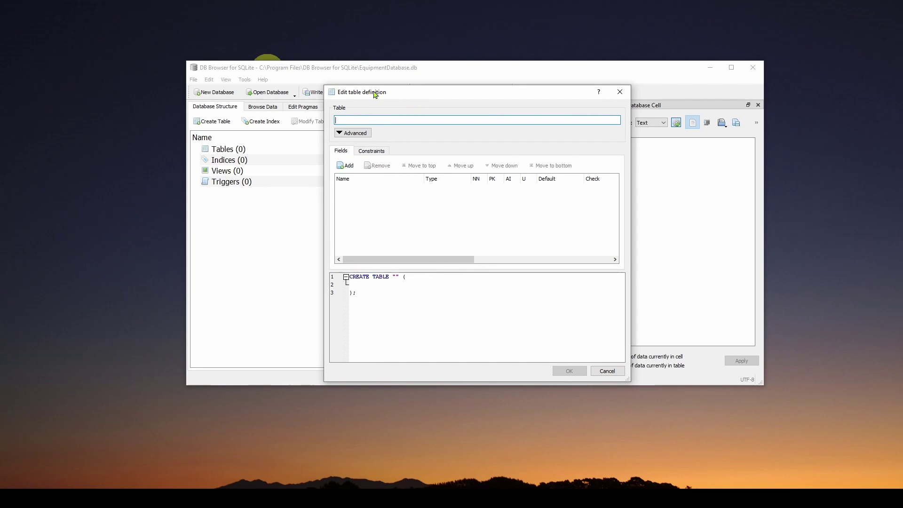
left_click(378, 414)
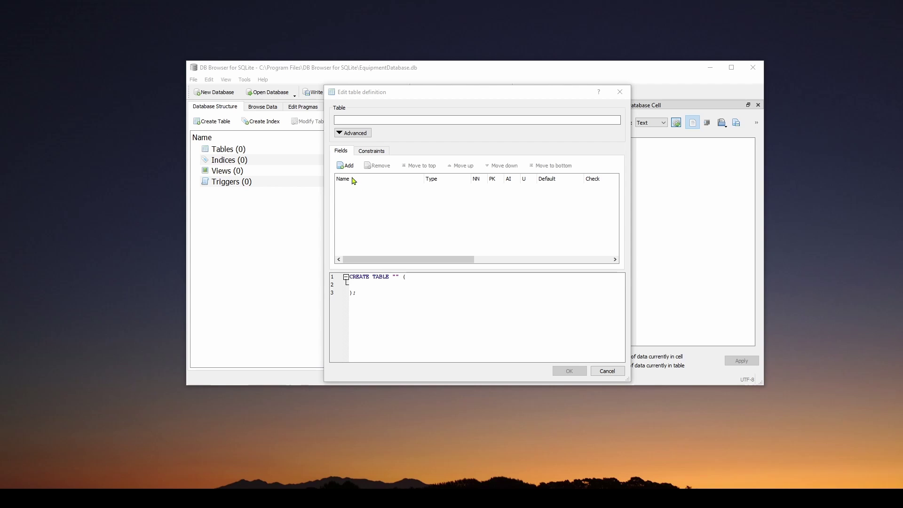
left_click(606, 371)
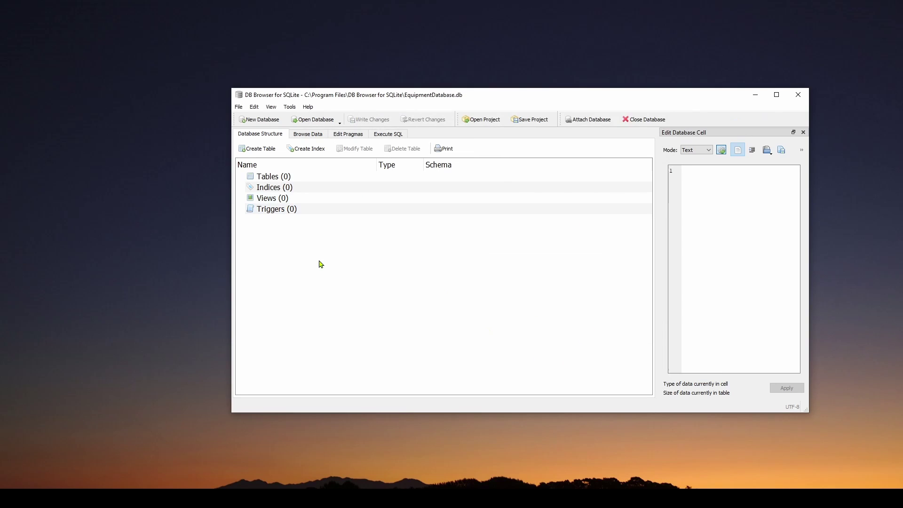
Start a table import from CSV and choose BusesTable.csv in the PowerSystemEquipment folder
left_click(239, 107)
mouse_move(261, 210)
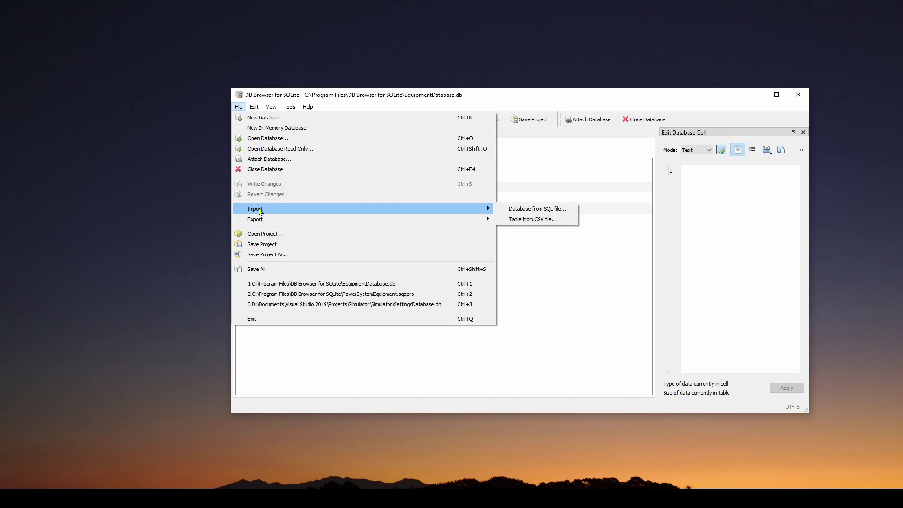
left_click(513, 220)
double_click(365, 172)
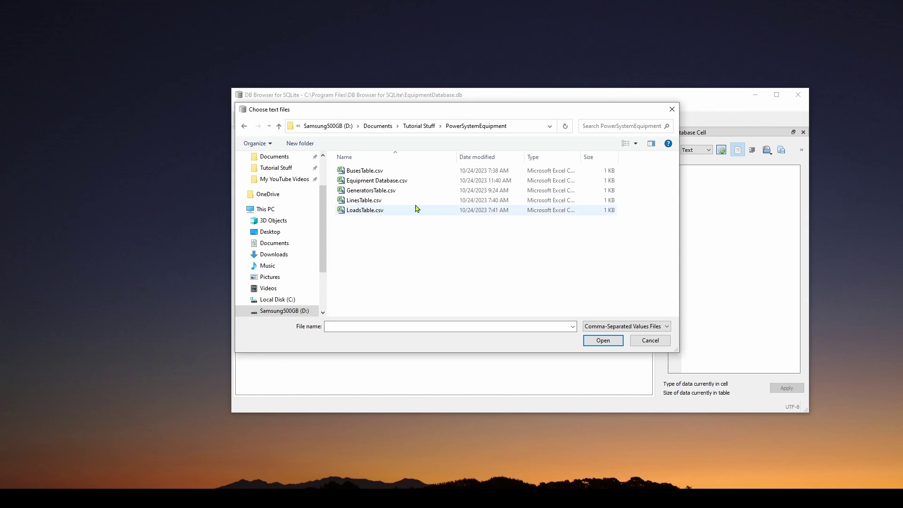
left_click(354, 172)
left_click(602, 340)
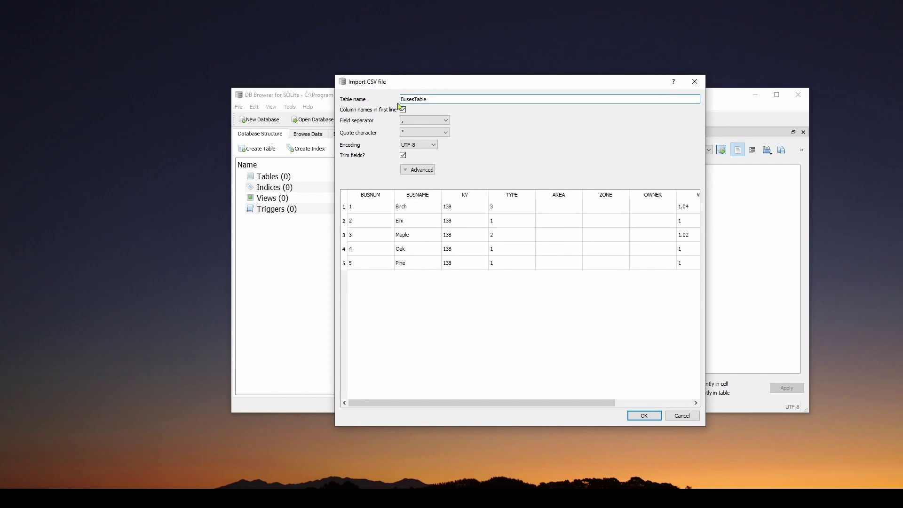
Name the imported table Buses, keep the column names in the first line, and complete the import
left_click_drag(412, 99, 505, 161)
key("BackSpace")
left_click_drag(902, 112, 390, 112)
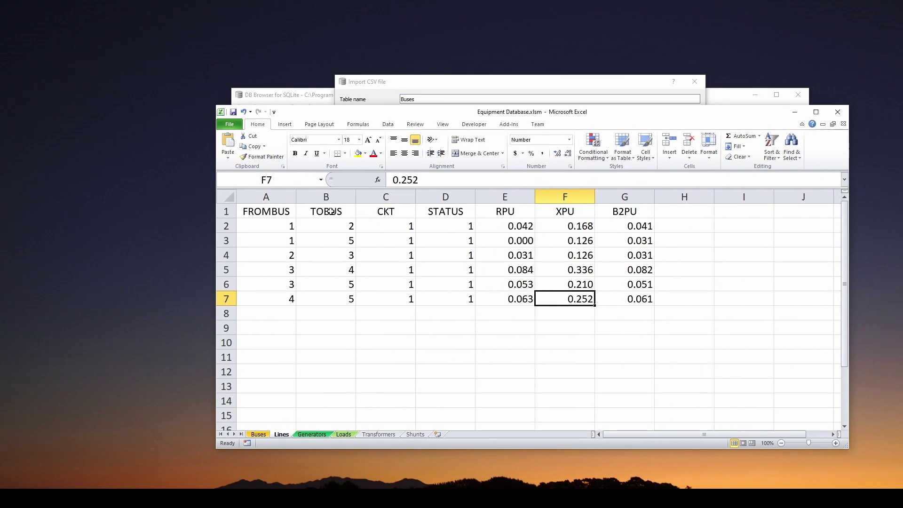
left_click_drag(383, 112, 902, 113)
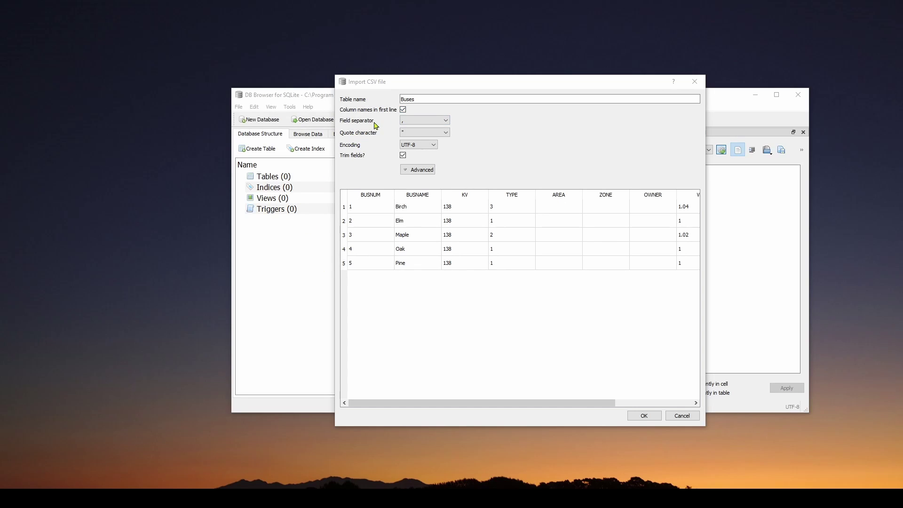
left_click(417, 133)
left_click(642, 415)
left_click(269, 178)
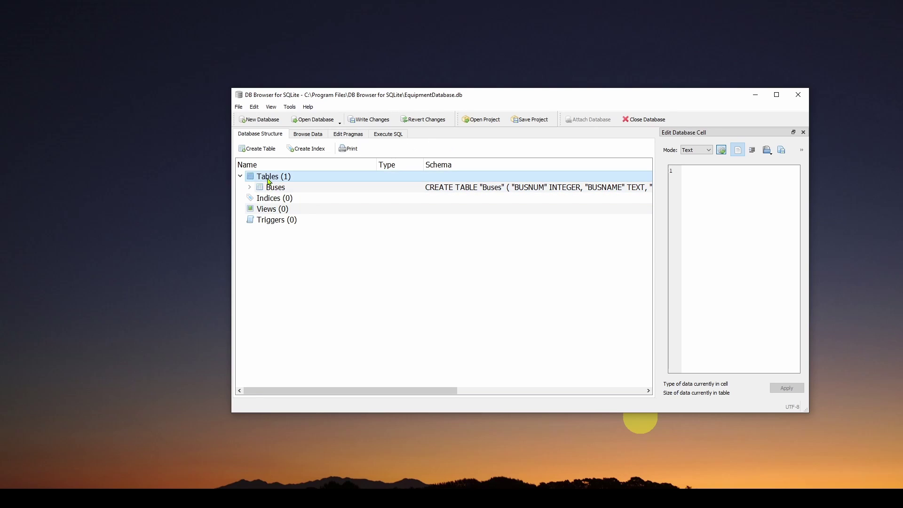
Import GeneratorsTable.csv from the PowerSystemEquipment folder as a table named Generators
left_click(238, 107)
mouse_move(339, 212)
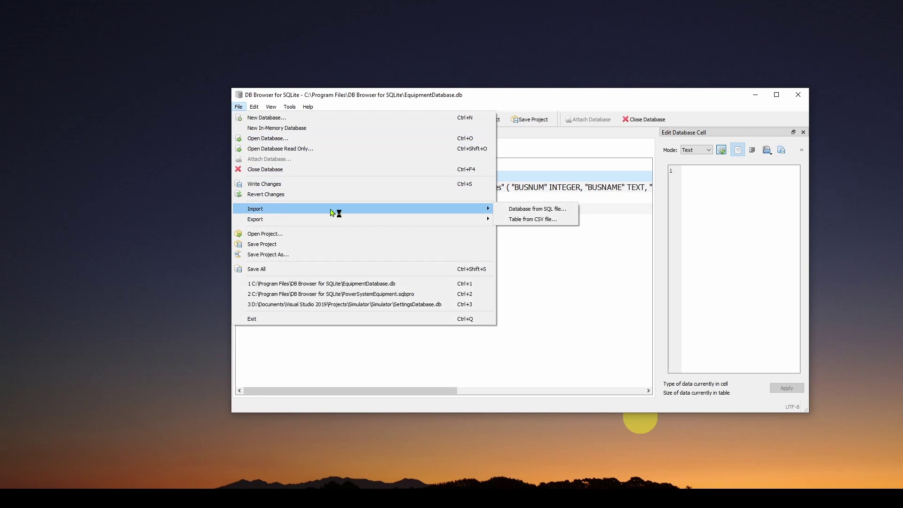
left_click(510, 222)
double_click(377, 171)
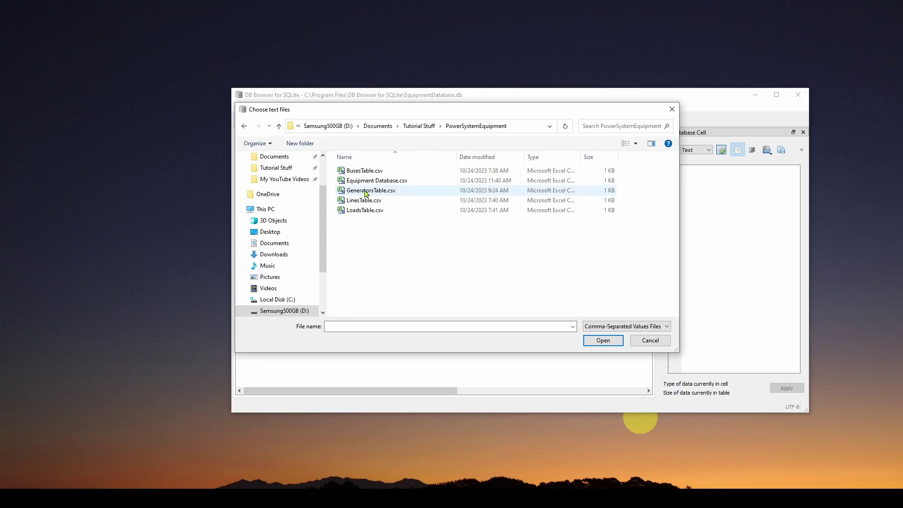
left_click(364, 190)
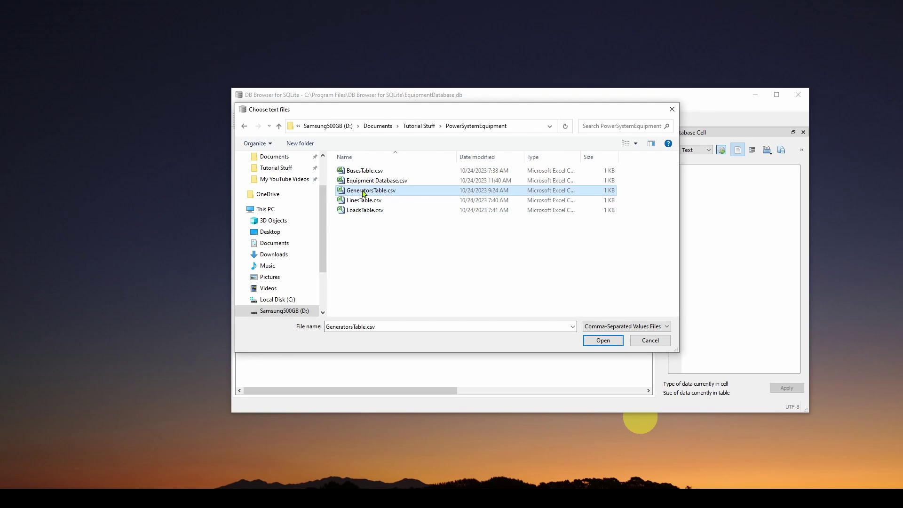
left_click(603, 340)
key("BackSpace")
key("BackSpace")
key("BackSpace")
key("BackSpace")
key("BackSpace")
key("Return")
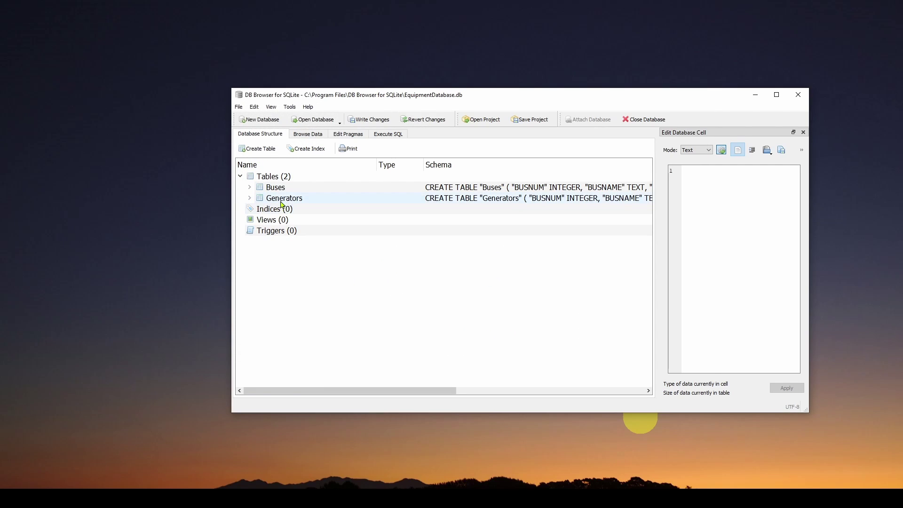
Import LinesTable.csv from the PowerSystemEquipment folder as a table, keeping the name LinesTable
left_click(238, 107)
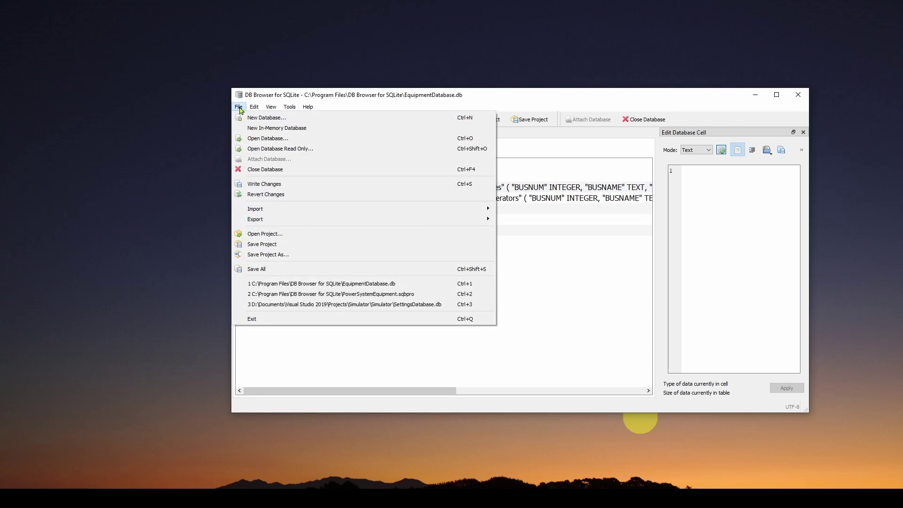
mouse_move(265, 210)
left_click(511, 219)
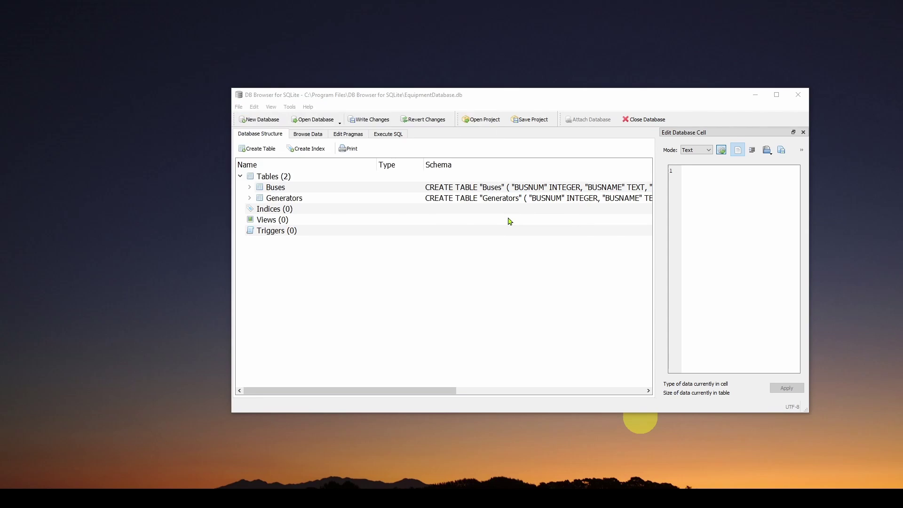
double_click(377, 173)
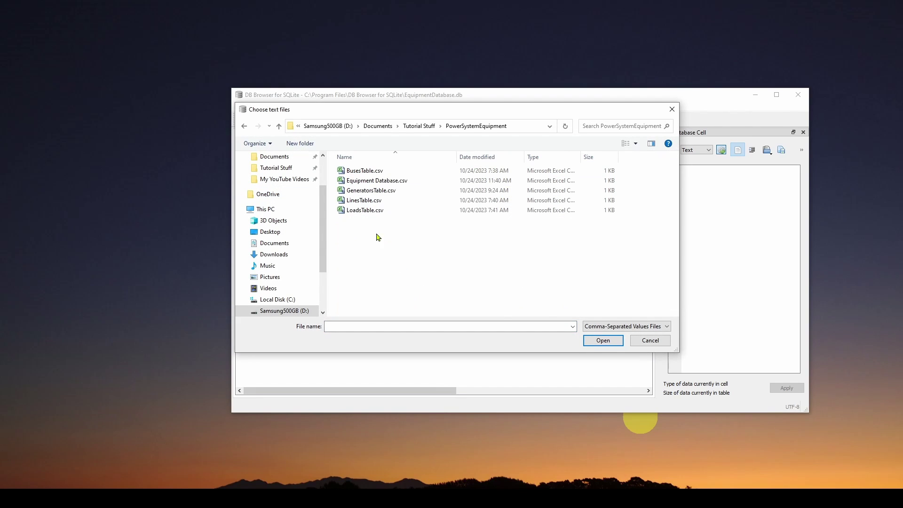
left_click(362, 202)
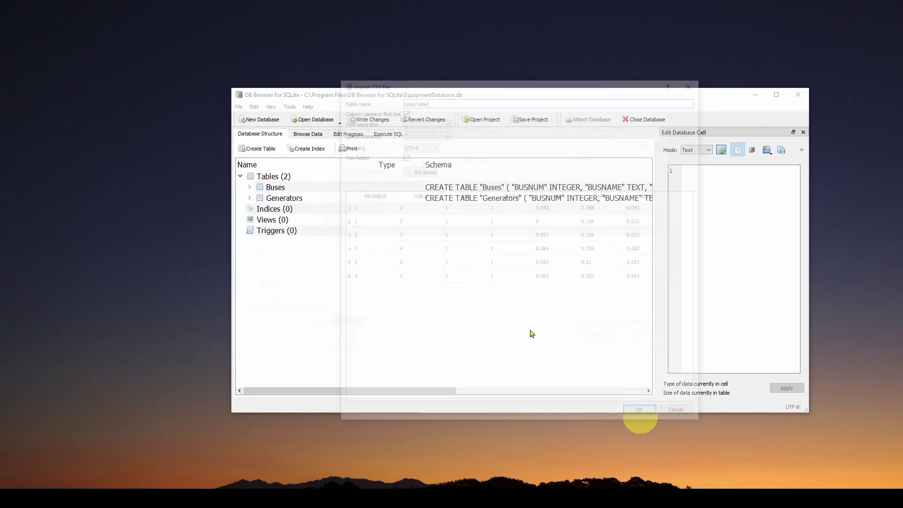
left_click(590, 340)
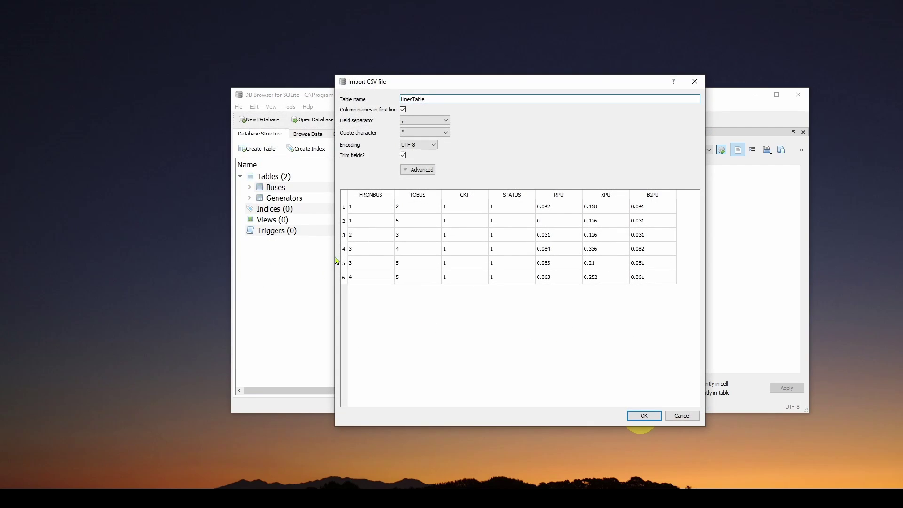
left_click(642, 415)
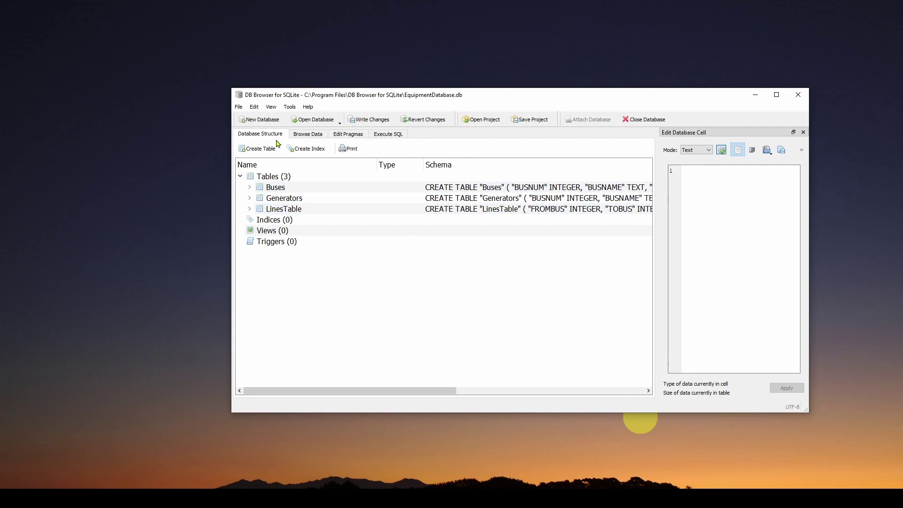
Import LoadsTable.csv from the PowerSystemEquipment folder as a table, keeping the name LoadsTable
left_click(239, 108)
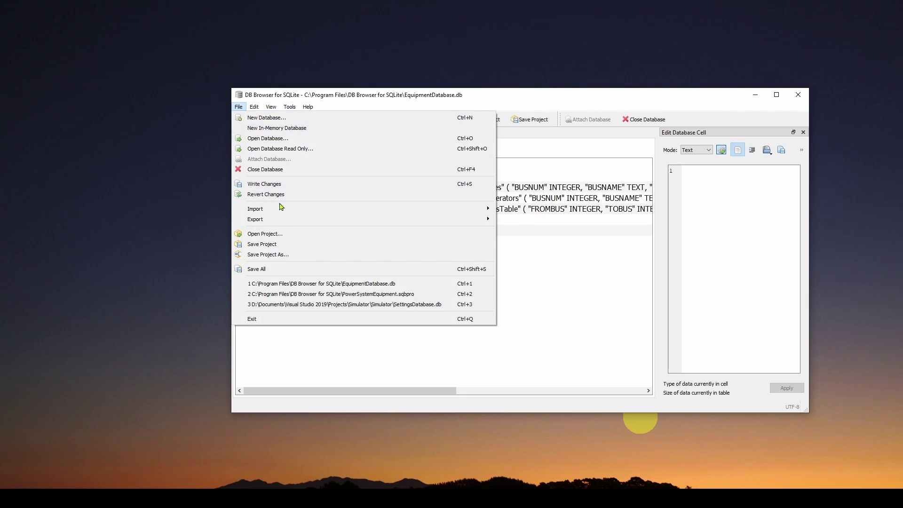
mouse_move(271, 223)
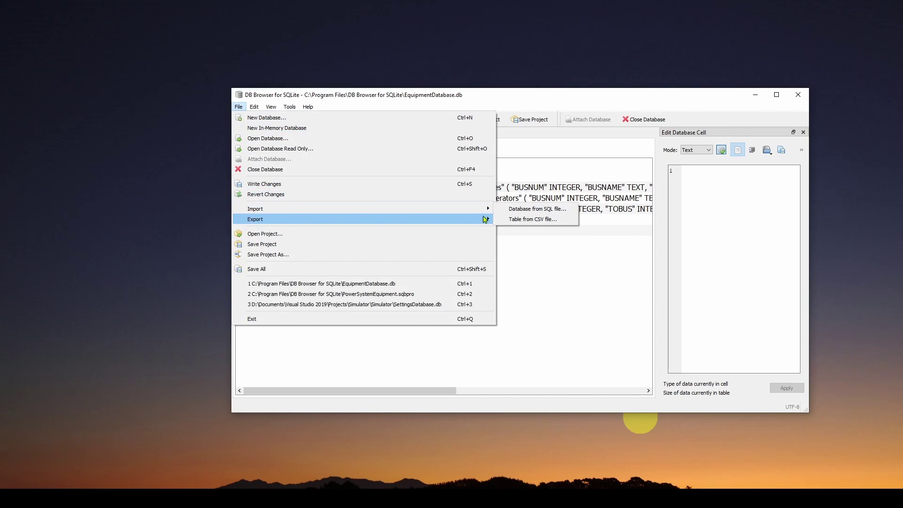
left_click(524, 219)
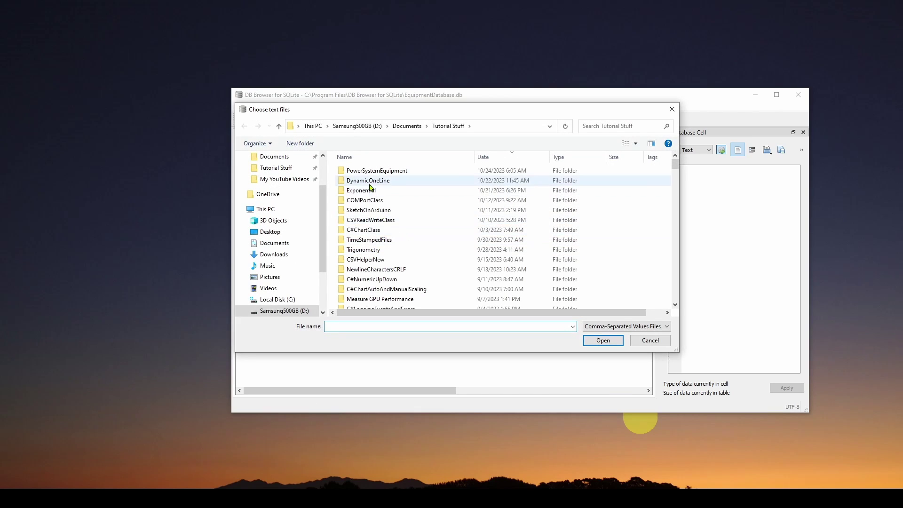
double_click(369, 174)
left_click(362, 210)
left_click(603, 340)
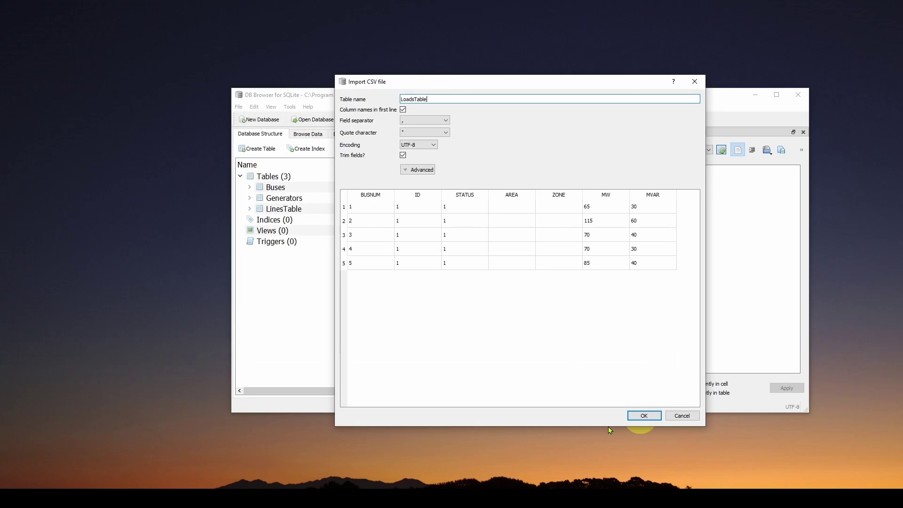
left_click(638, 408)
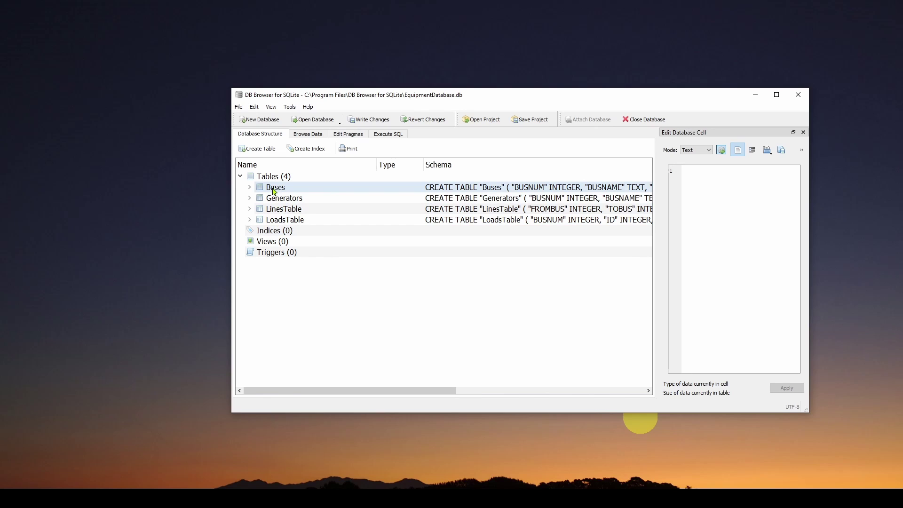
Browse the imported records of the Buses, LinesTable and LoadsTable tables
left_click(306, 136)
left_click_drag(375, 99, 346, 81)
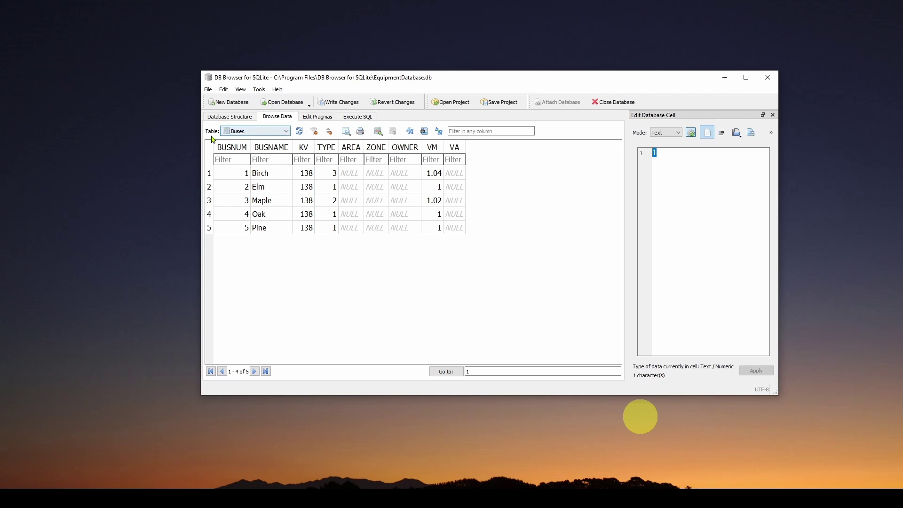
left_click(236, 133)
left_click(274, 146)
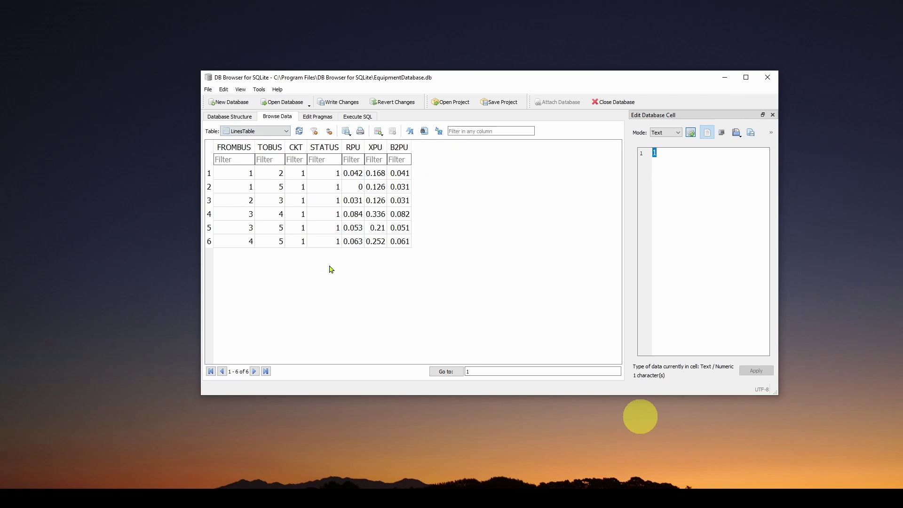
left_click(282, 131)
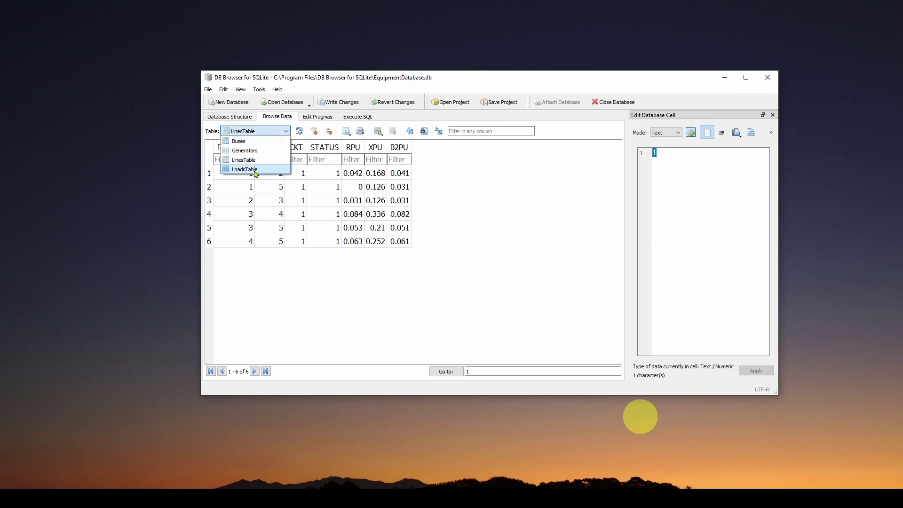
left_click(254, 171)
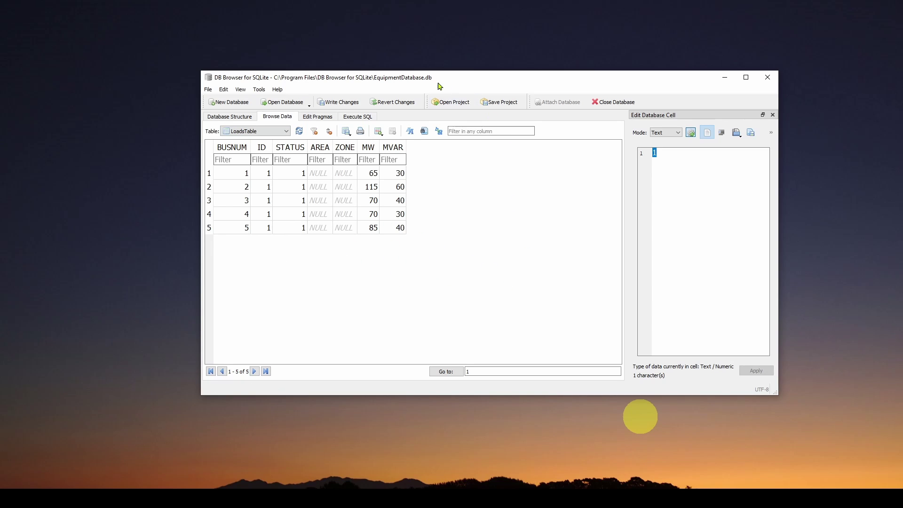
mouse_move(436, 80)
left_mouse_down()
mouse_move(452, 101)
mouse_move(437, 94)
mouse_move(450, 84)
left_mouse_up()
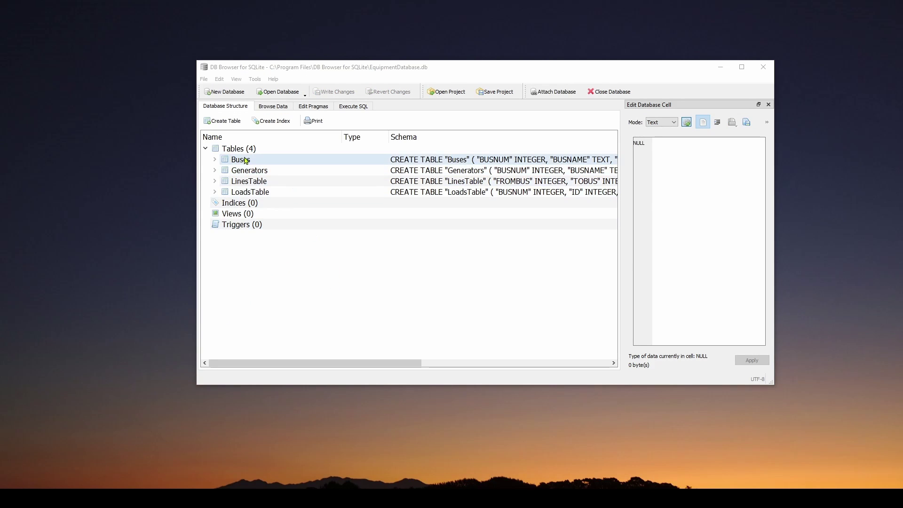
Open the Buses table definition for modification and set the KV field's type to REAL
left_click(239, 162)
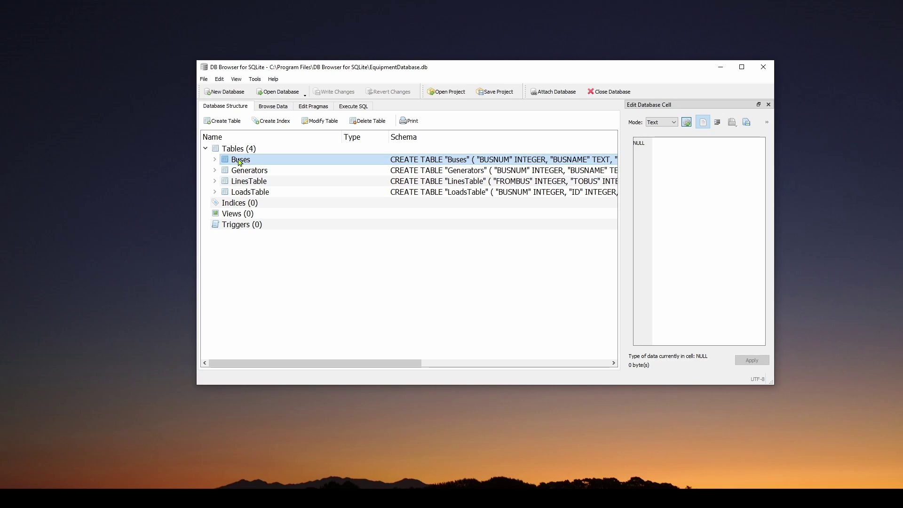
left_click(318, 123)
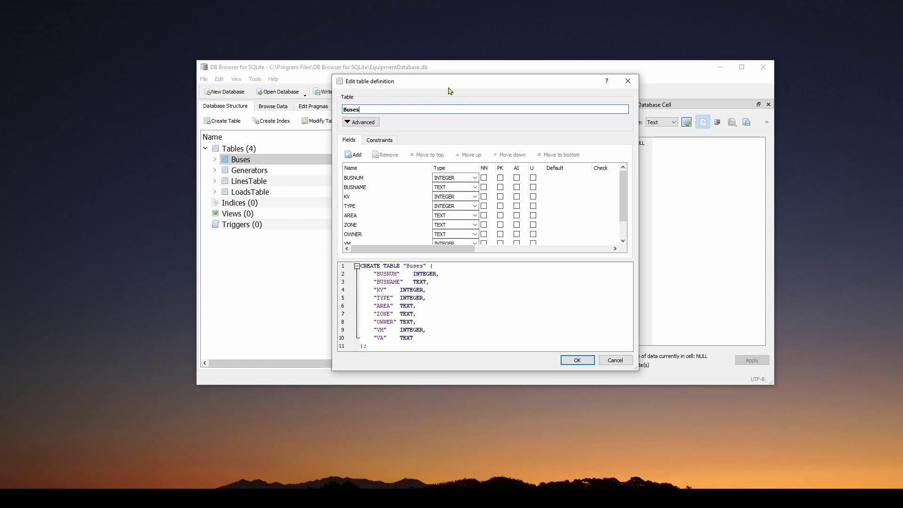
left_click_drag(449, 89, 370, 56)
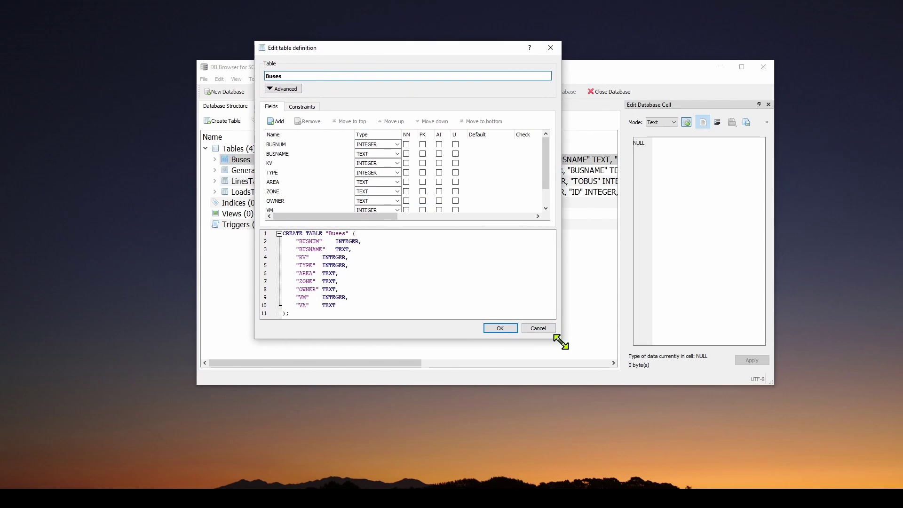
left_click_drag(560, 342, 655, 431)
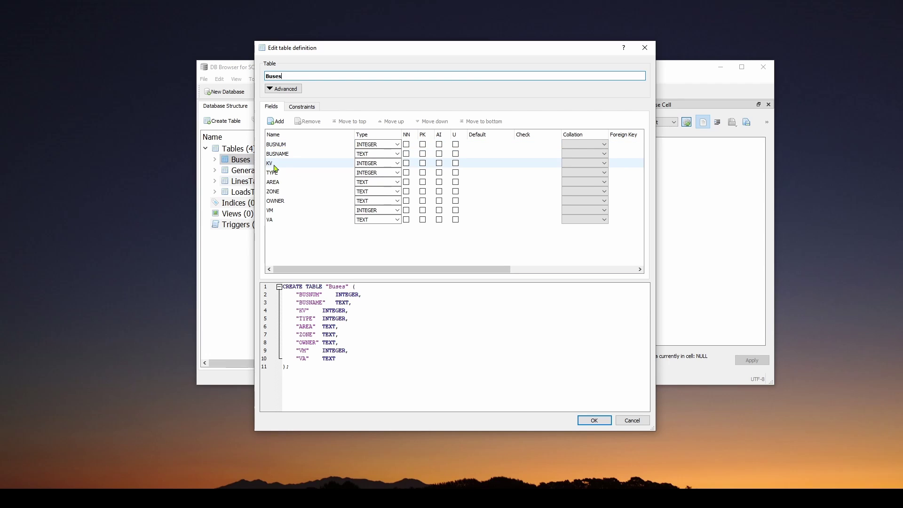
left_click(397, 164)
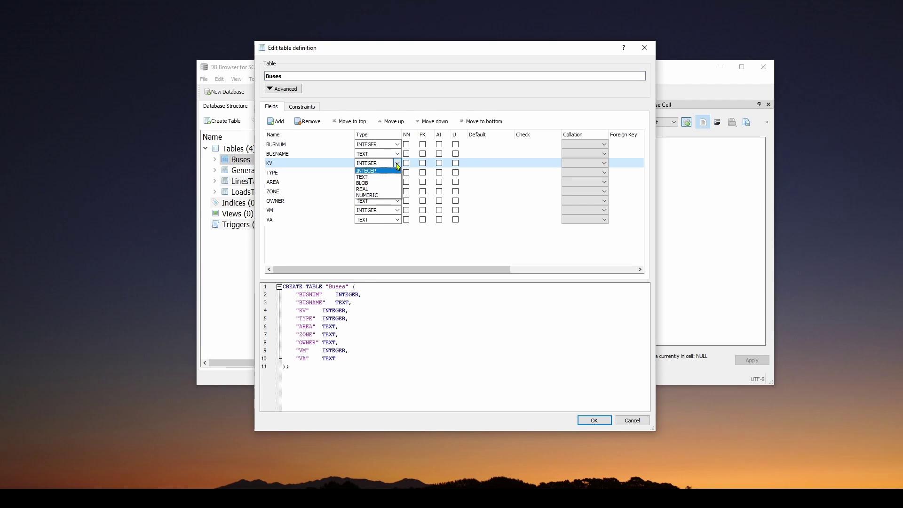
left_click(365, 189)
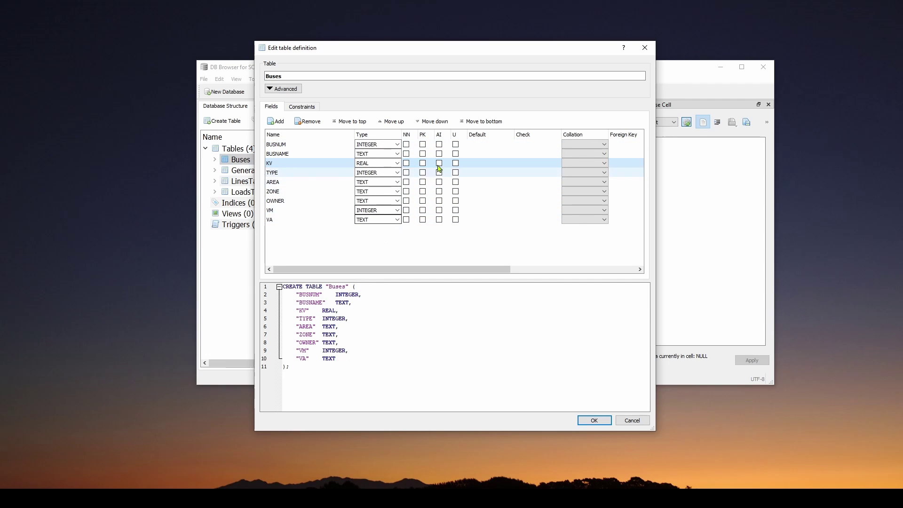
Make the BUSNUM field not null and the primary key of the Buses table, and apply the definition
left_click(406, 144)
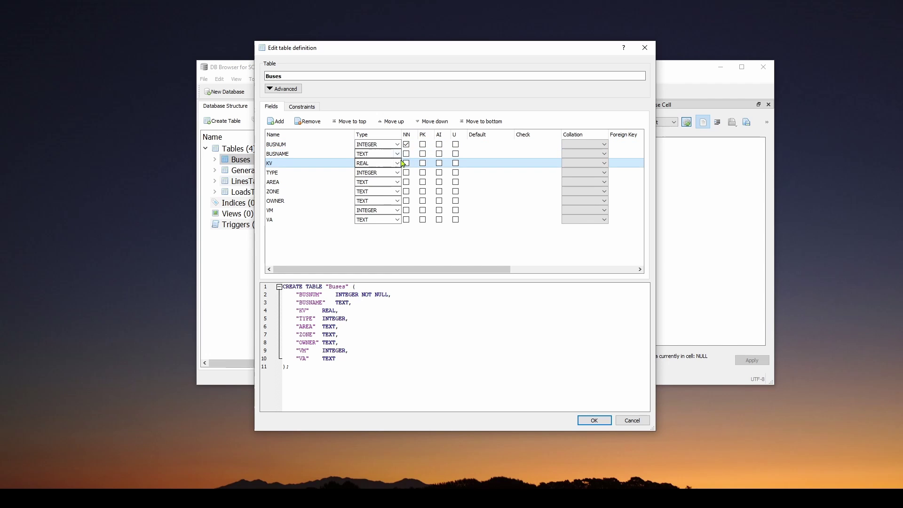
left_click(423, 144)
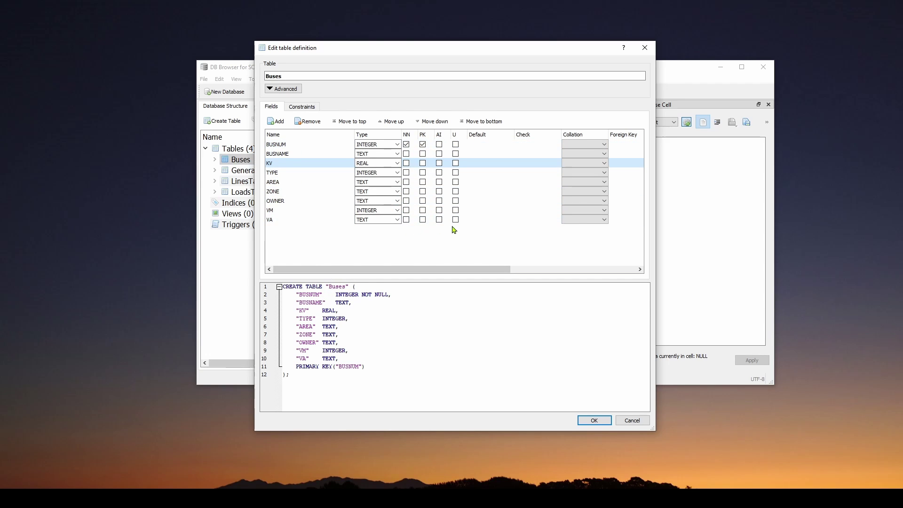
left_click_drag(467, 270, 513, 270)
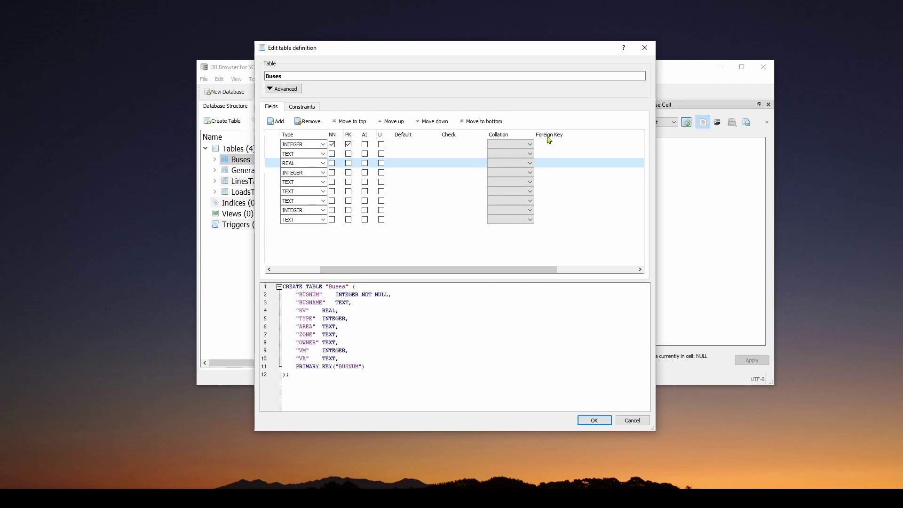
left_click_drag(512, 270, 411, 272)
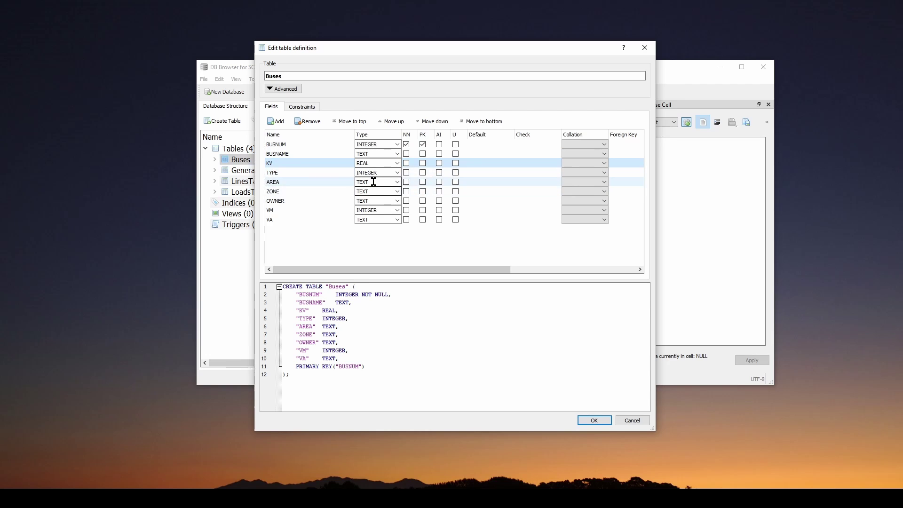
left_click(594, 420)
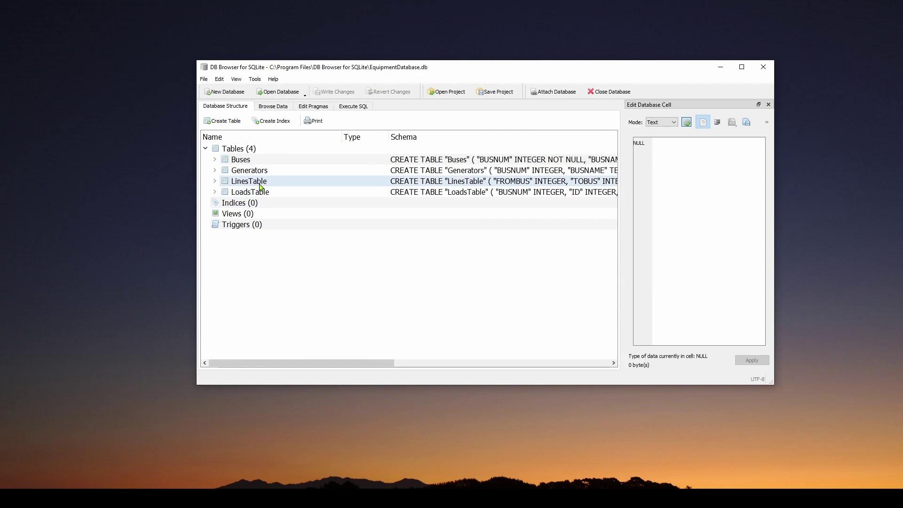